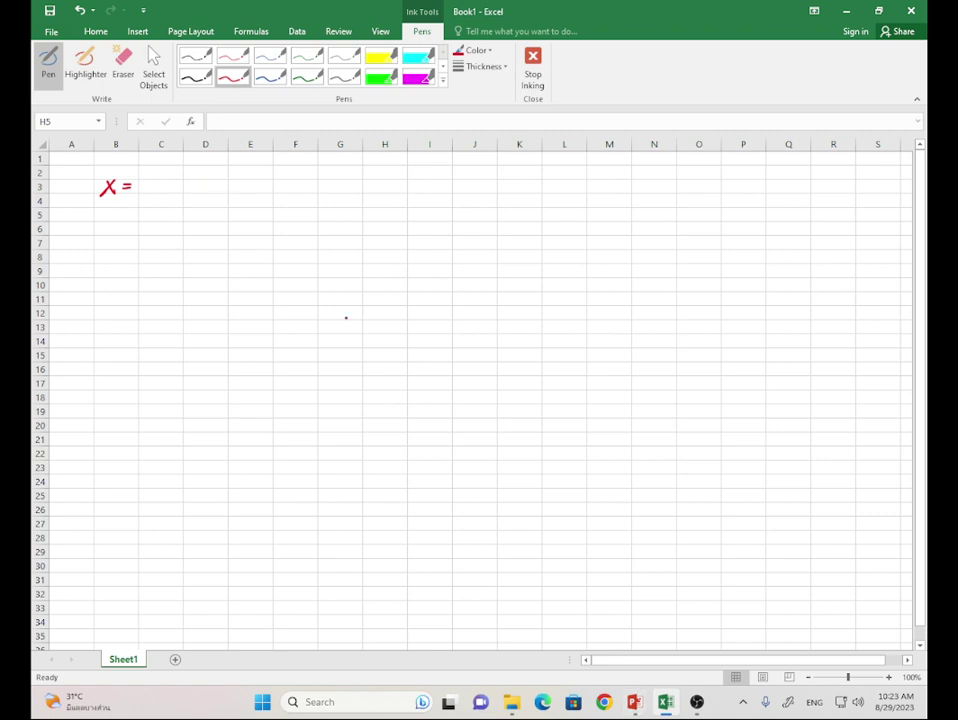
- Complete the handwritten equation x = (y²−4)/4 in red ink and write y = (x+2)/2 beneath it
{"action": "mouse_move", "coordinate": [154, 172]}
{"action": "left_mouse_down"}
{"action": "mouse_move", "coordinate": [150, 190]}
{"action": "mouse_move", "coordinate": [170, 168]}
{"action": "mouse_move", "coordinate": [174, 178]}
{"action": "left_mouse_up"}
{"action": "left_click_drag", "start_coordinate": [184, 174], "coordinate": [187, 194]}
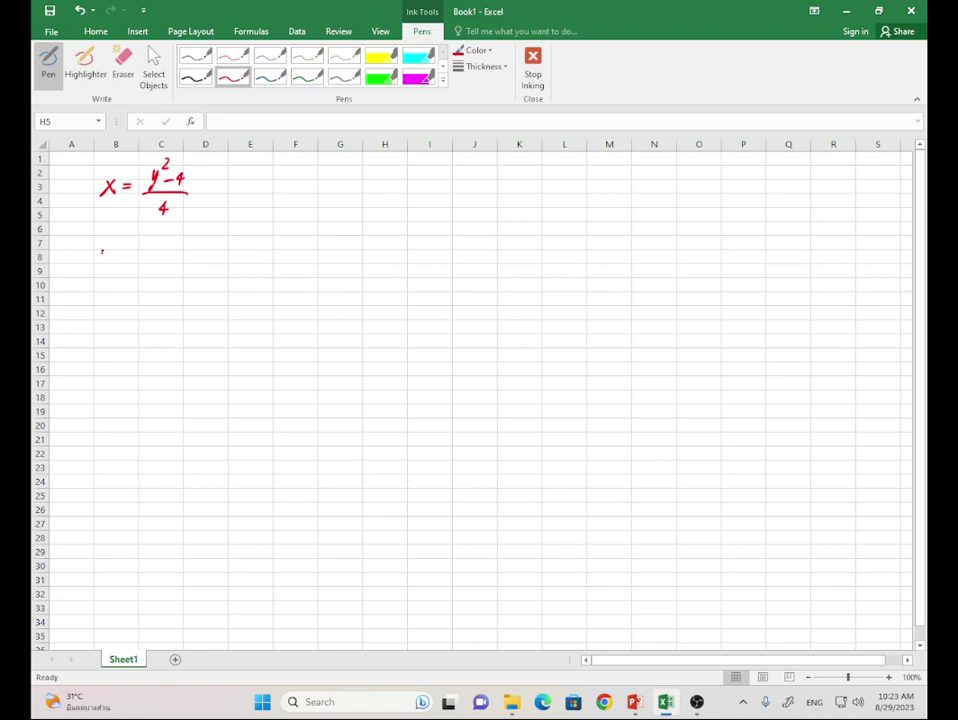
{"action": "left_click_drag", "start_coordinate": [101, 250], "coordinate": [103, 258]}
{"action": "left_click_drag", "start_coordinate": [108, 248], "coordinate": [94, 275]}
{"action": "left_click_drag", "start_coordinate": [140, 246], "coordinate": [149, 258]}
{"action": "mouse_move", "coordinate": [149, 246]}
{"action": "left_mouse_down"}
{"action": "mouse_move", "coordinate": [139, 258]}
{"action": "mouse_move", "coordinate": [177, 263]}
{"action": "mouse_move", "coordinate": [162, 287]}
{"action": "left_mouse_up"}
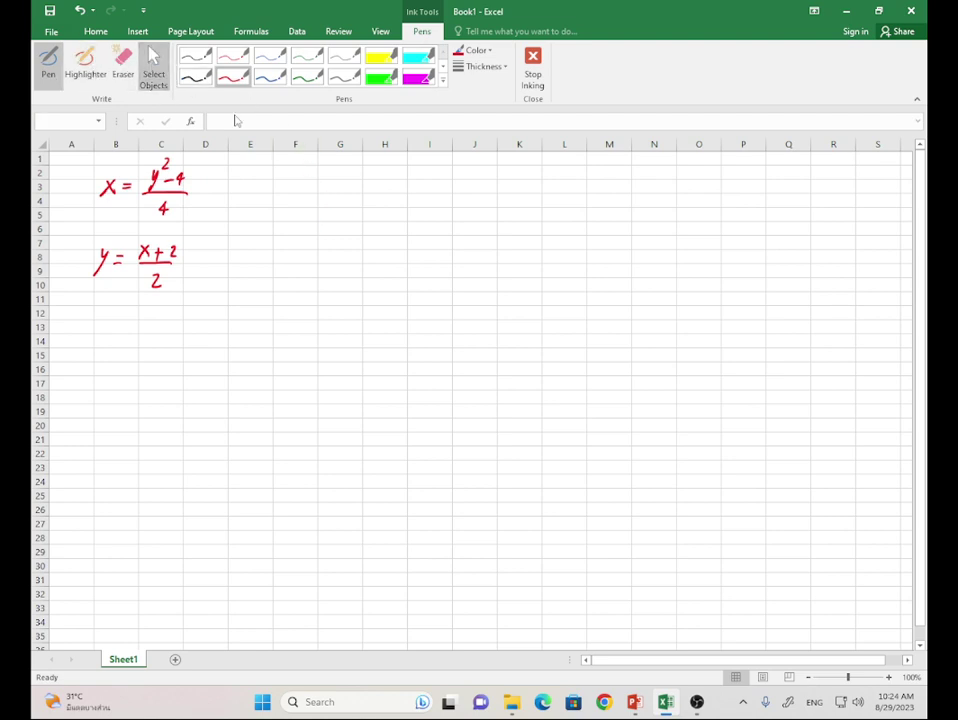
- Stop inking and enter the column headers X in G3 and Y in H3
{"action": "left_click", "coordinate": [153, 70]}
{"action": "left_click", "coordinate": [330, 215]}
{"action": "left_click", "coordinate": [345, 186]}
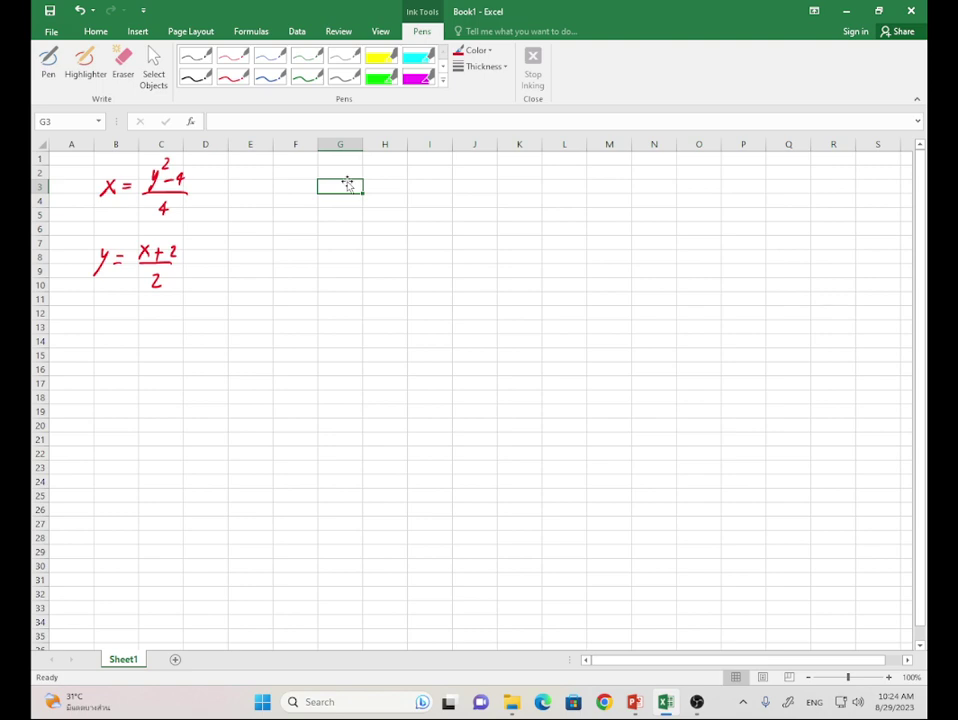
{"action": "type", "text": "x"}
{"action": "key", "text": "Tab"}
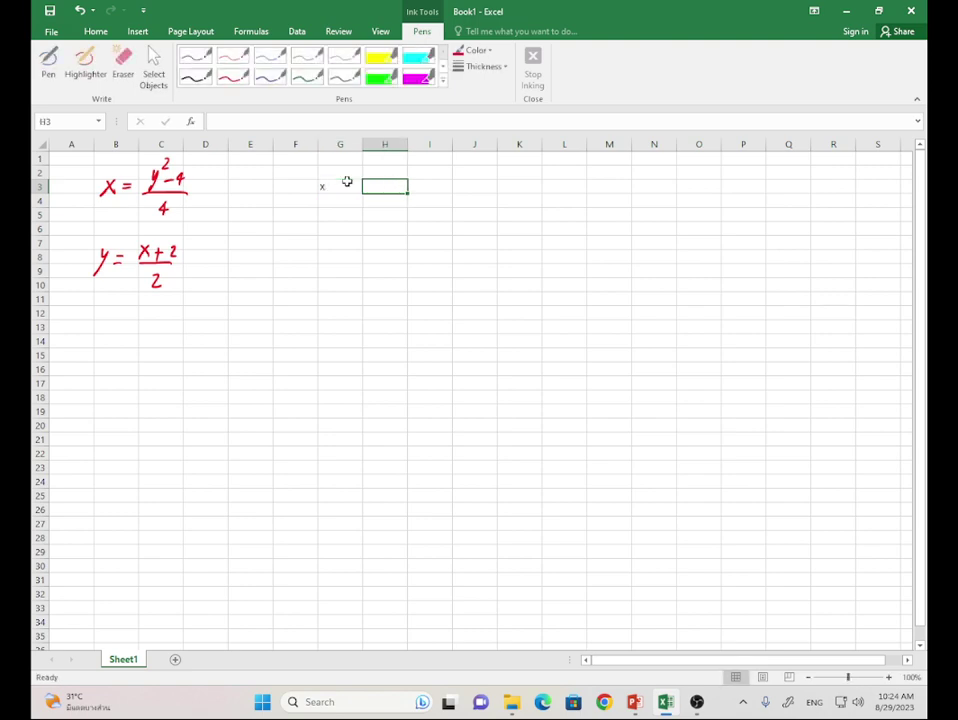
{"action": "type", "text": "Y"}
{"action": "key", "text": "Return"}
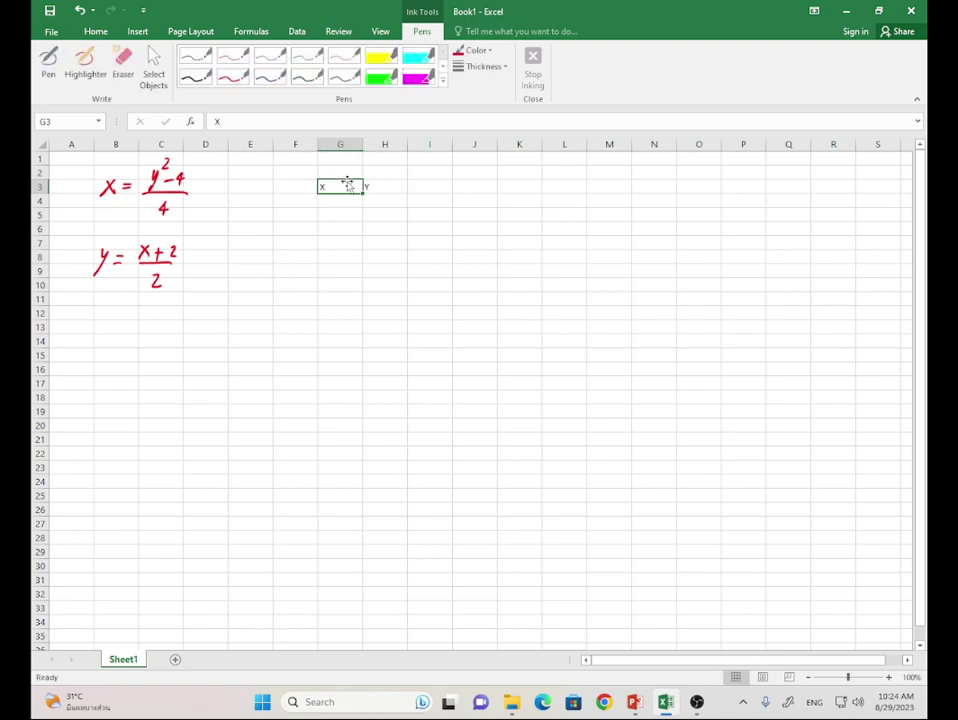
- Fill the starting row with iteration number 0 in F4 and initial values 0 in G4 and H4
{"action": "key", "text": "Left"}
{"action": "type", "text": "0"}
{"action": "key", "text": "Tab"}
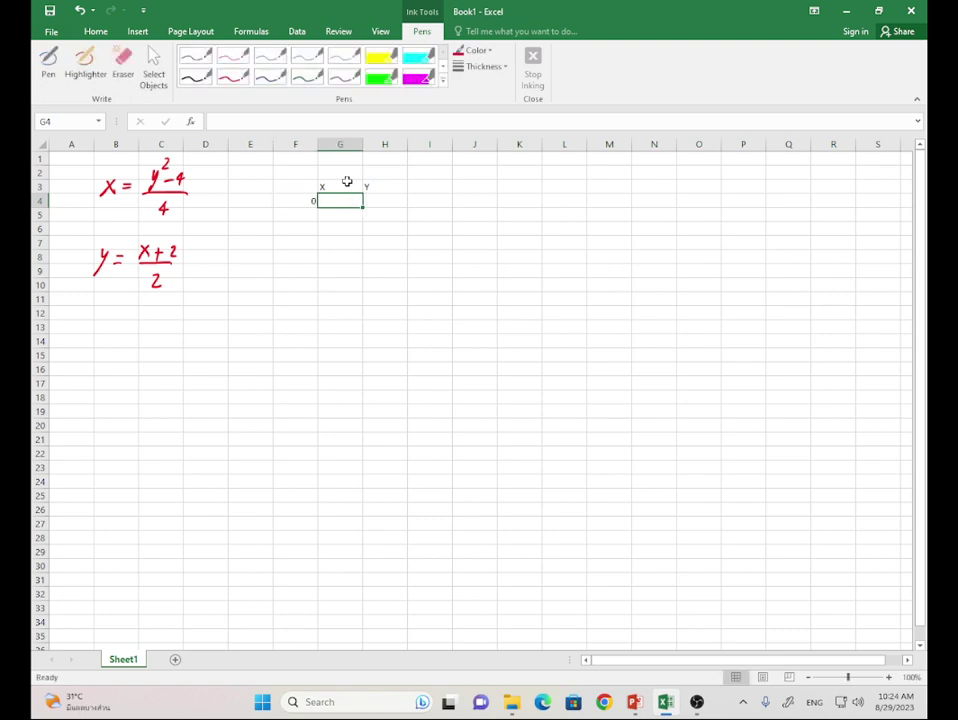
{"action": "type", "text": "0"}
{"action": "key", "text": "Tab"}
{"action": "type", "text": "0"}
{"action": "key", "text": "Return"}
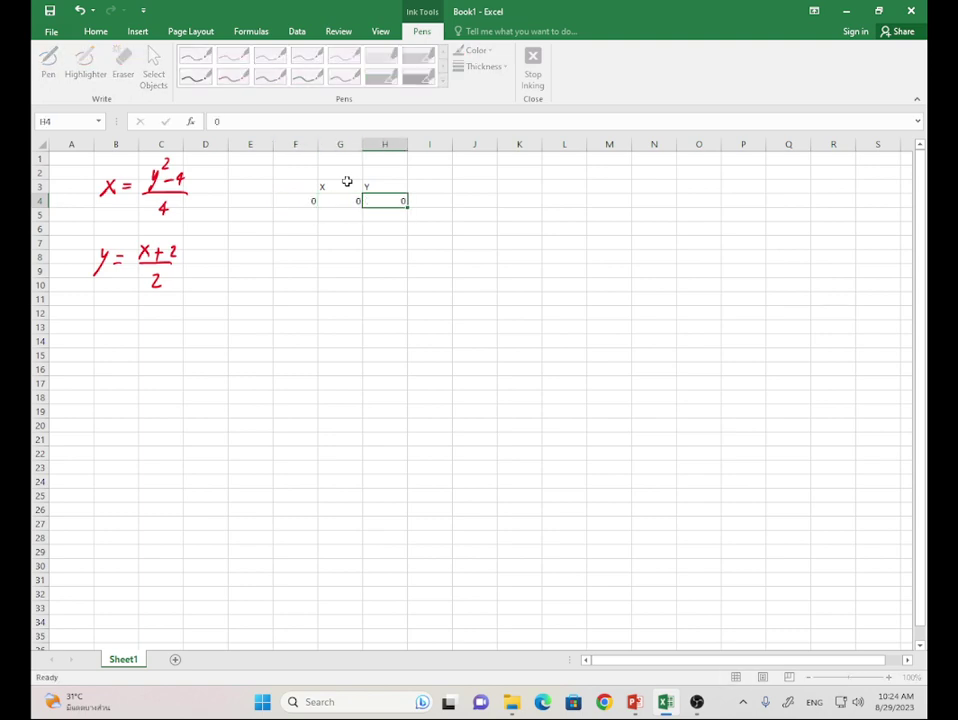
- Enter the iteration numbers 1 to 9 down column F in F5:F13
{"action": "type", "text": "1 "}
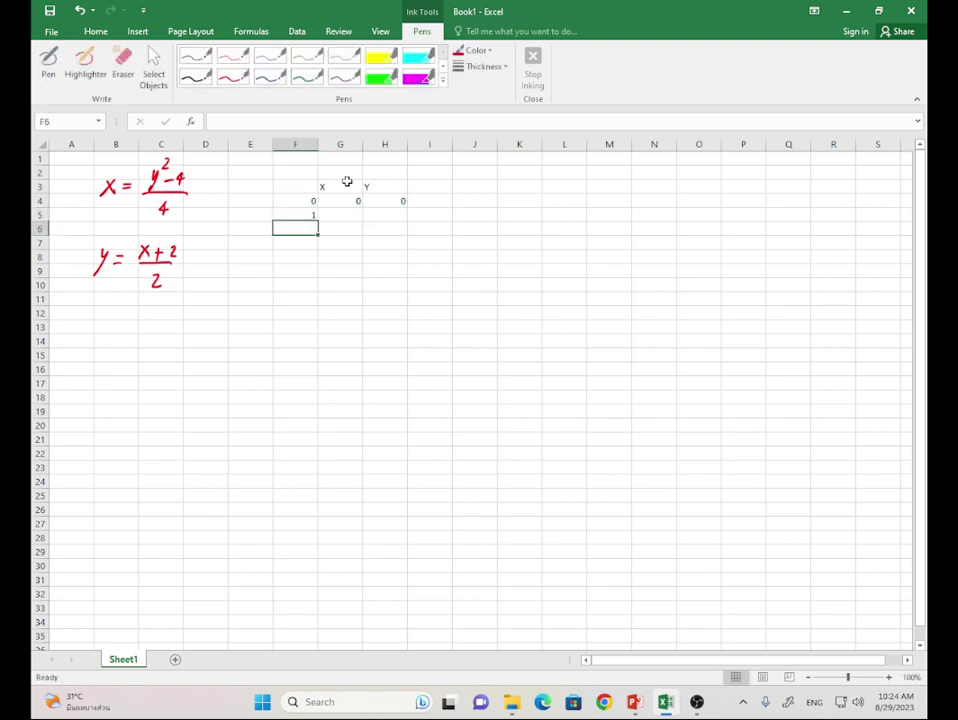
{"action": "type", "text": "2 3 4 5 6"}
{"action": "key", "text": "Return"}
{"action": "type", "text": "7"}
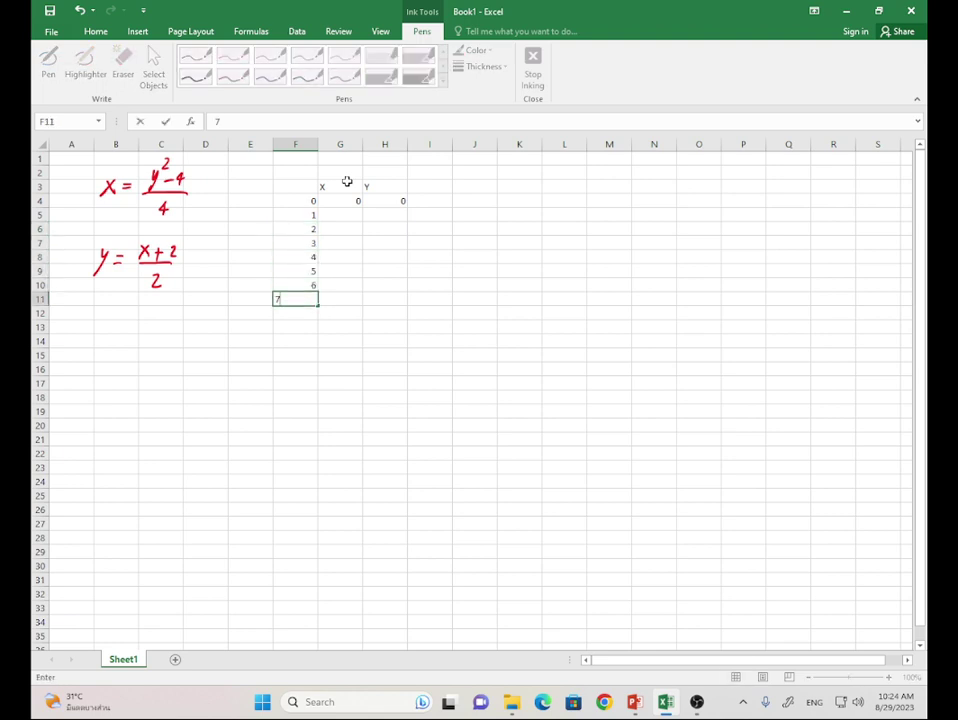
{"action": "key", "text": "Return"}
{"action": "type", "text": "8"}
{"action": "key", "text": "Return"}
{"action": "type", "text": "9"}
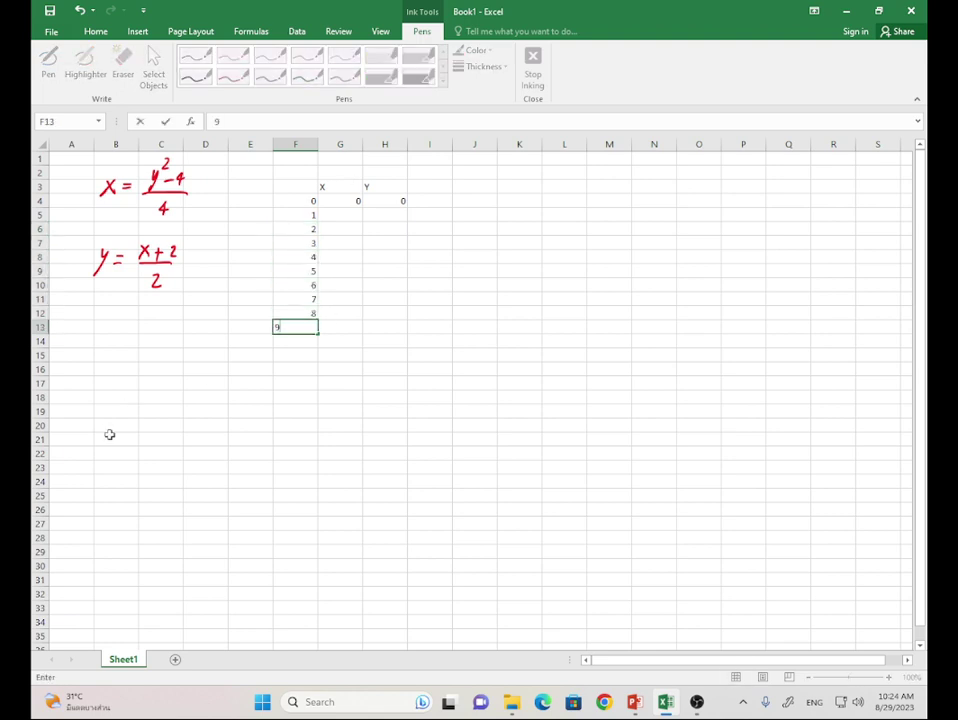
{"action": "key", "text": "Return"}
- Center the contents of the iteration table F3:H13 and make them bold
{"action": "left_click_drag", "start_coordinate": [301, 185], "coordinate": [386, 318]}
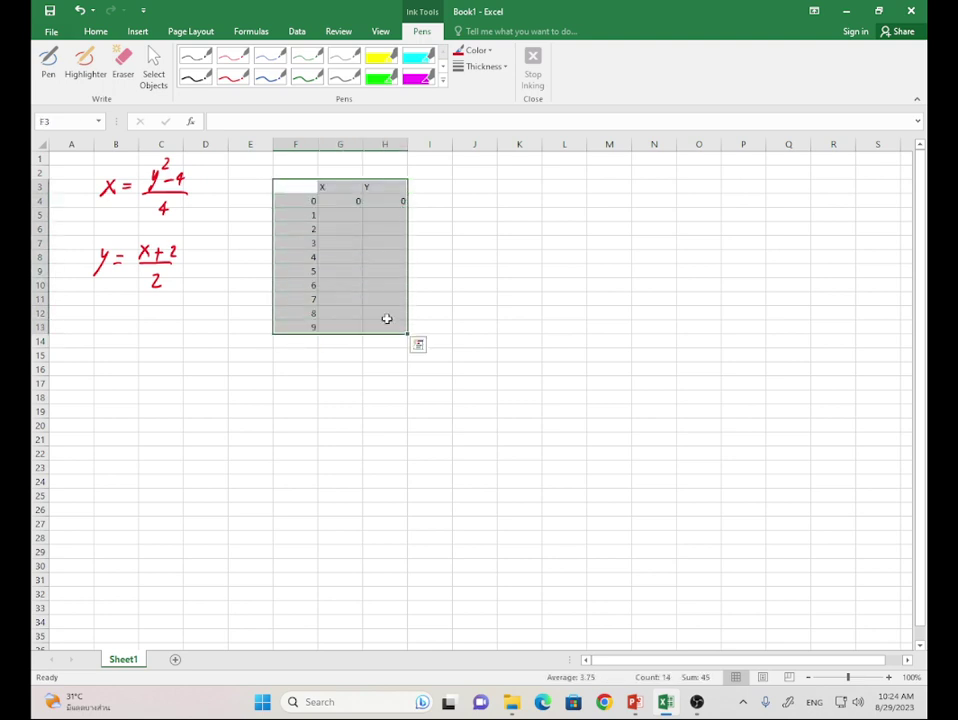
{"action": "left_click", "coordinate": [95, 31]}
{"action": "left_click", "coordinate": [264, 82]}
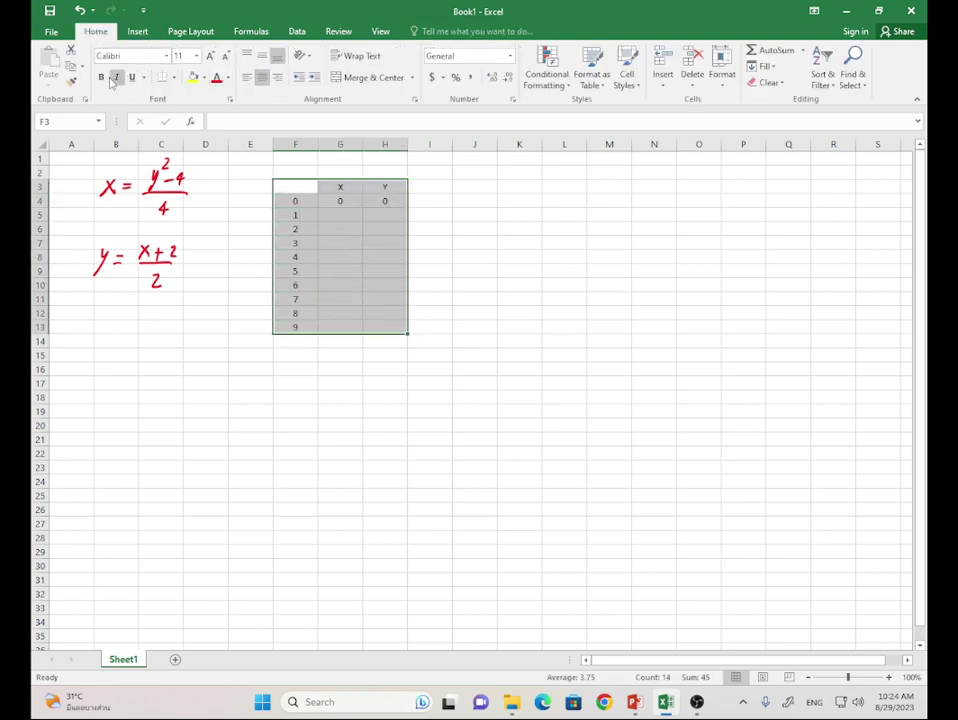
{"action": "left_click", "coordinate": [100, 77]}
{"action": "left_click", "coordinate": [458, 213]}
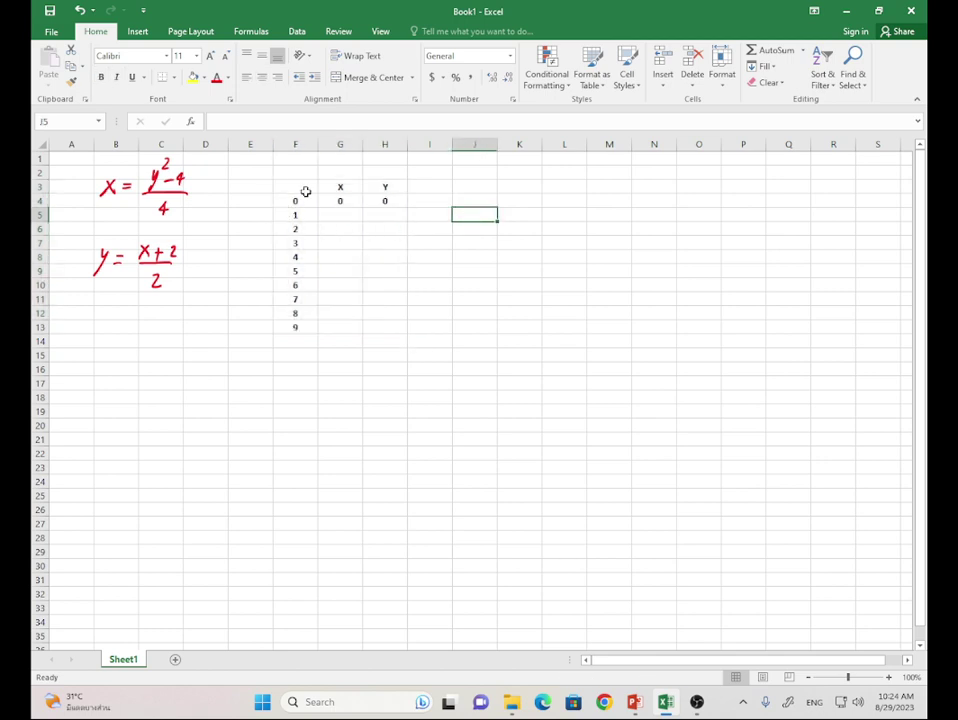
- Increase the font size of the whole sheet to 20 and widen columns G and H
{"action": "left_click", "coordinate": [353, 212]}
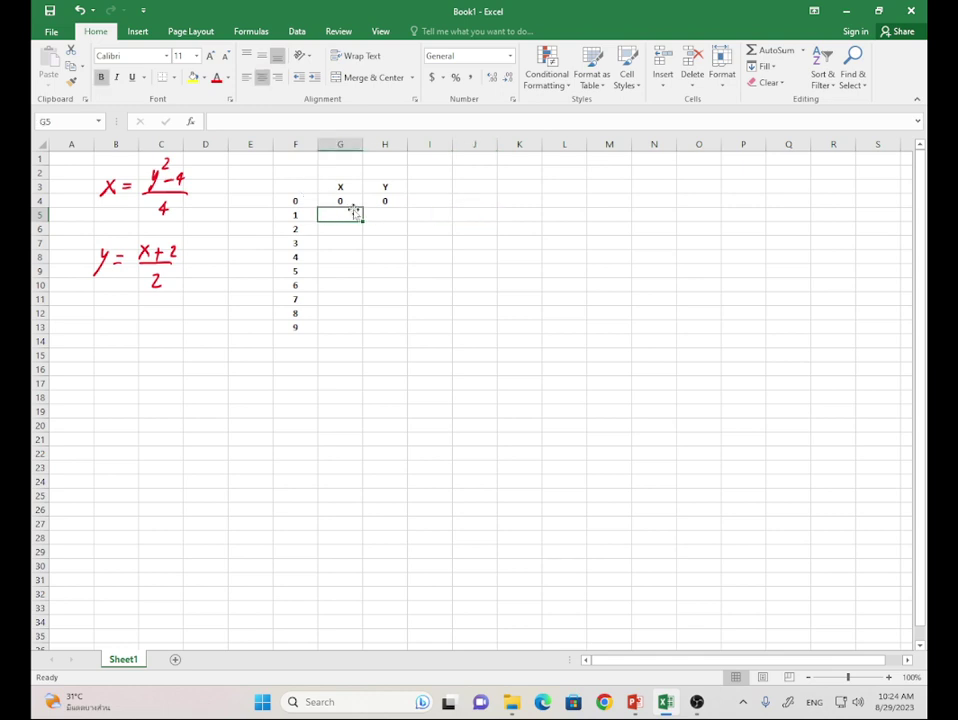
{"action": "left_click", "coordinate": [295, 188]}
{"action": "left_click_drag", "start_coordinate": [300, 190], "coordinate": [378, 314]}
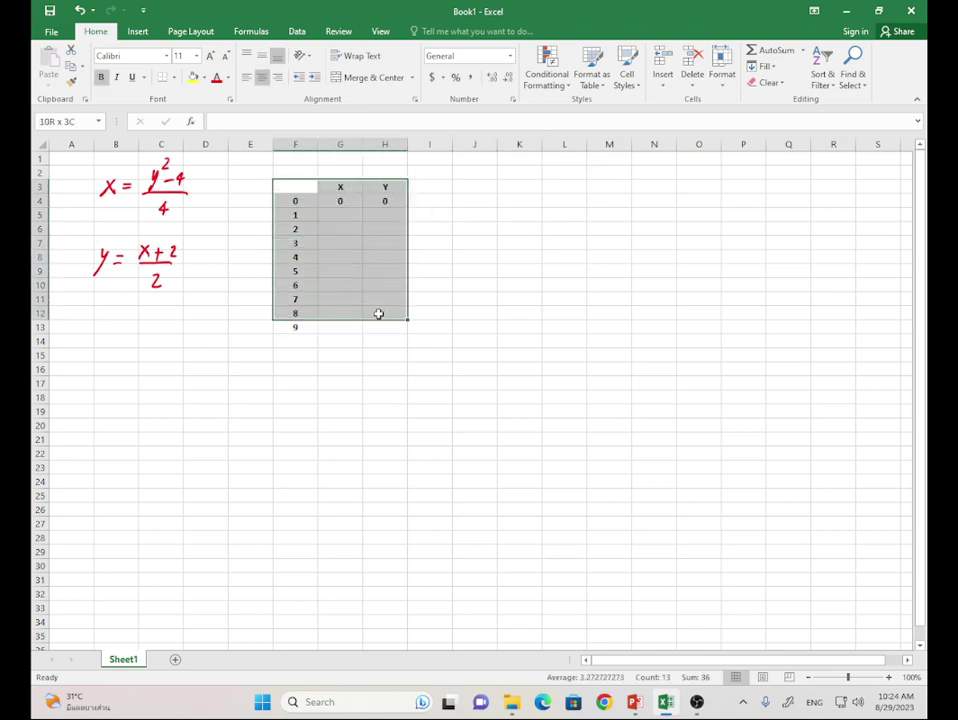
{"action": "left_click", "coordinate": [45, 145]}
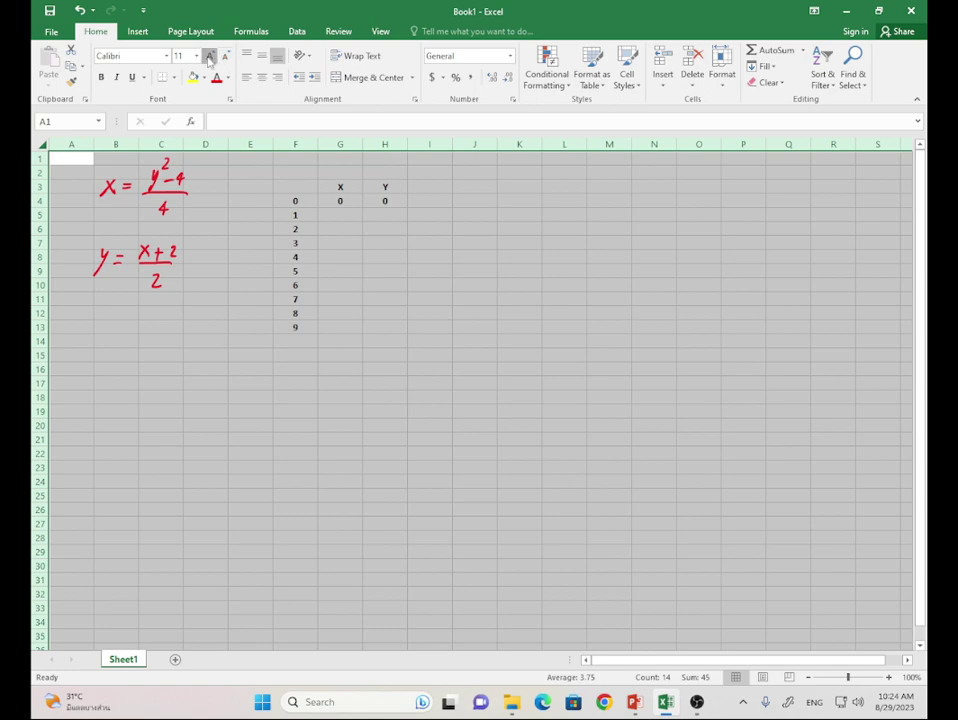
{"action": "left_click", "coordinate": [209, 56]}
{"action": "left_click", "coordinate": [209, 56]}
{"action": "left_click", "coordinate": [209, 56]}
{"action": "left_click", "coordinate": [209, 56]}
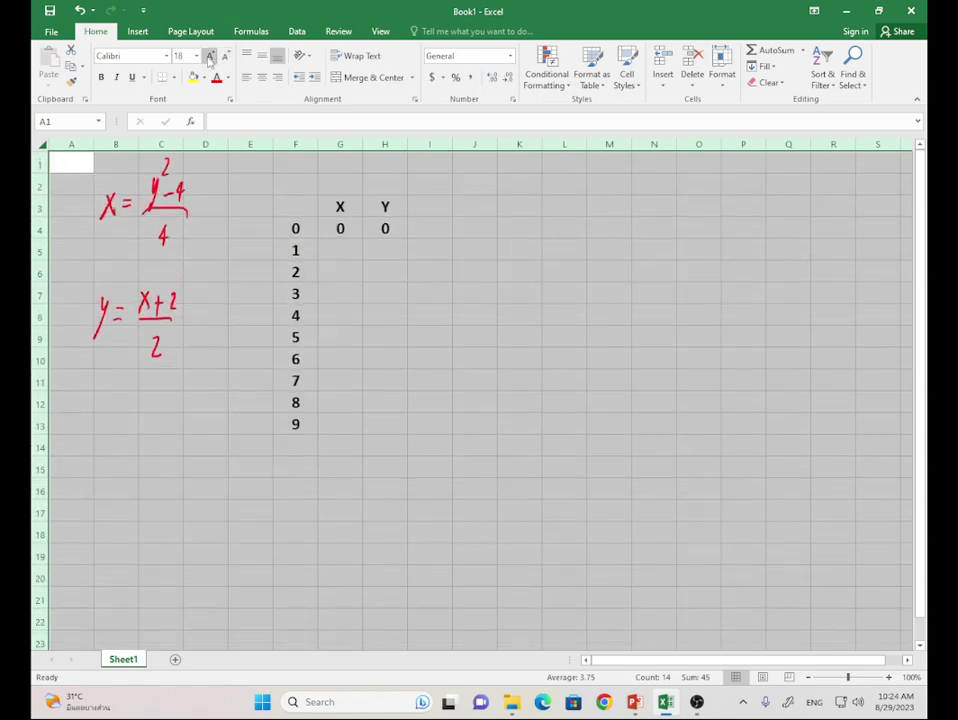
{"action": "left_click", "coordinate": [209, 56]}
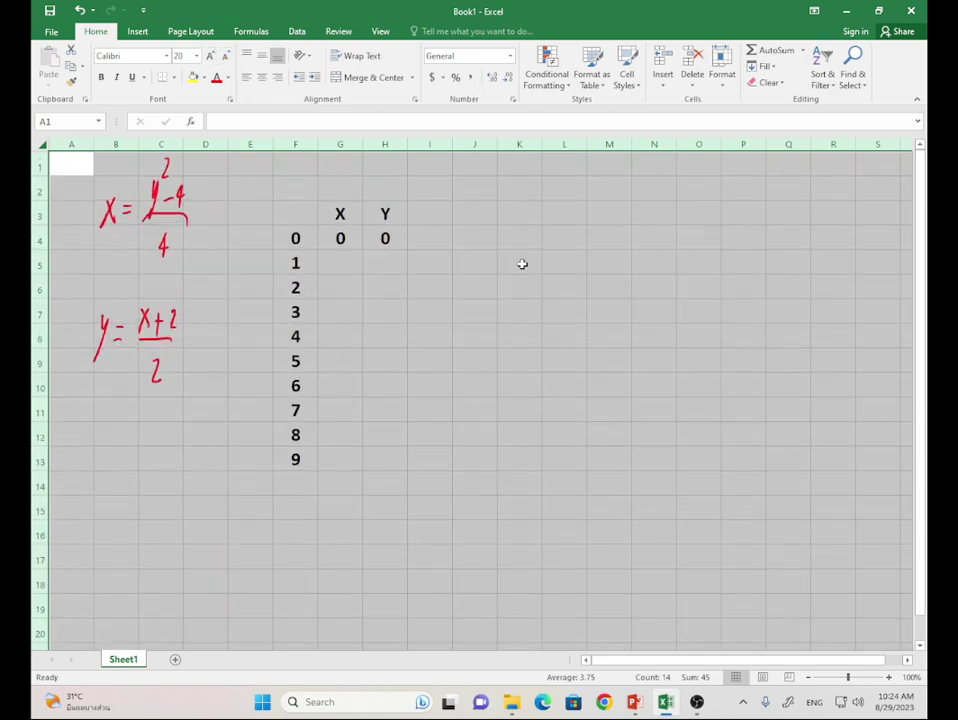
{"action": "left_click", "coordinate": [609, 318]}
{"action": "left_click_drag", "start_coordinate": [341, 146], "coordinate": [451, 140]}
- Enter the formula =(H4^2-4)/4 in G5 for the first X iteration
{"action": "left_click", "coordinate": [389, 259]}
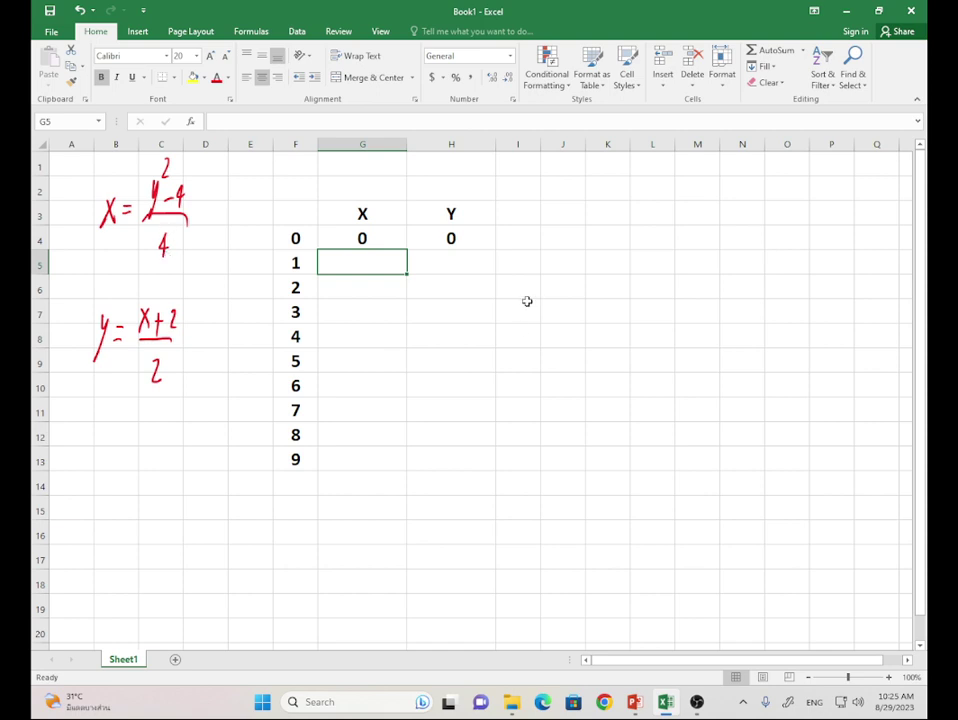
{"action": "type", "text": "="}
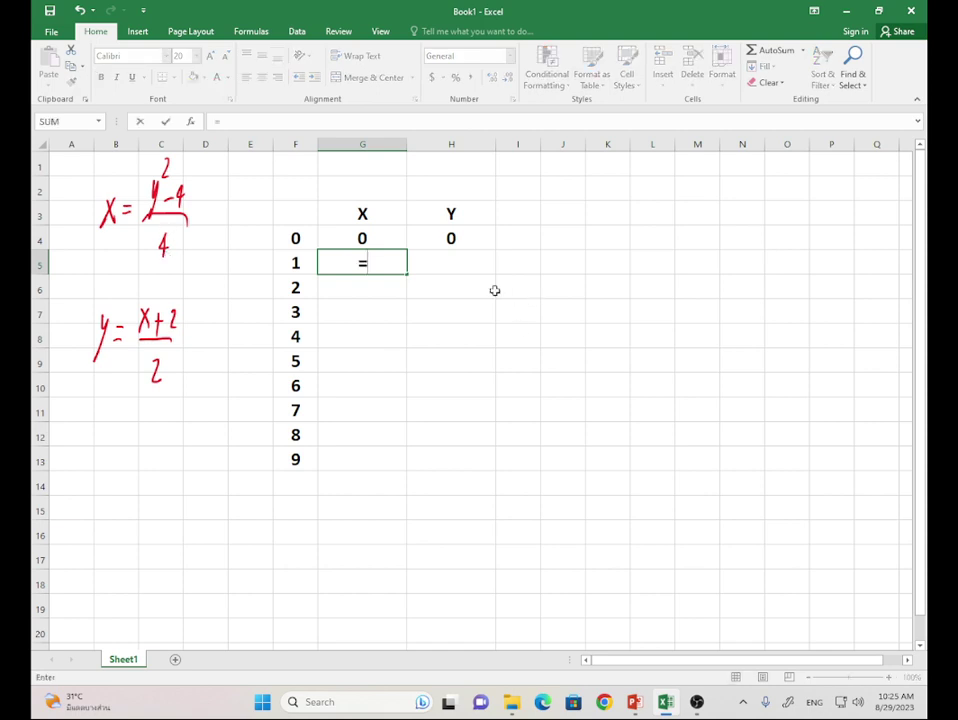
{"action": "left_click", "coordinate": [462, 237]}
{"action": "type", "text": "^"}
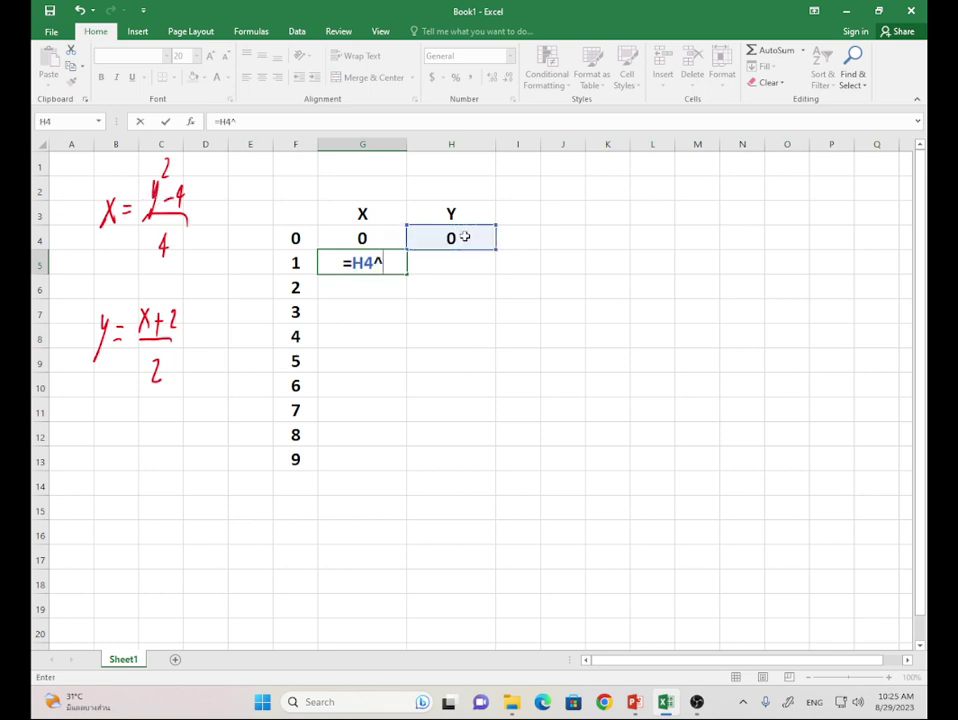
{"action": "type", "text": "2"}
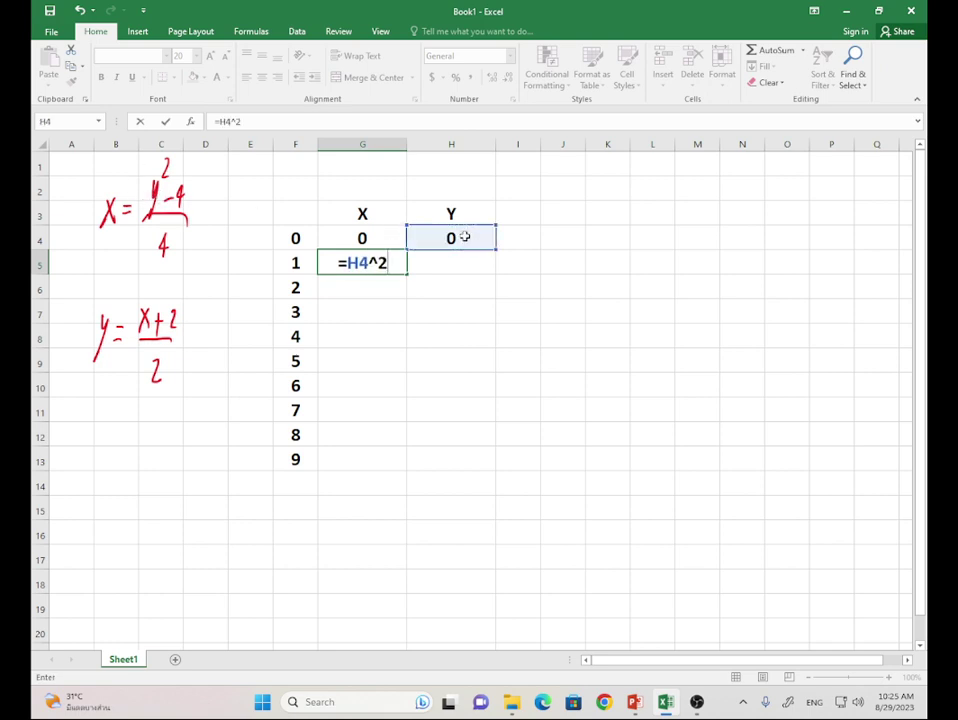
{"action": "type", "text": "-4"}
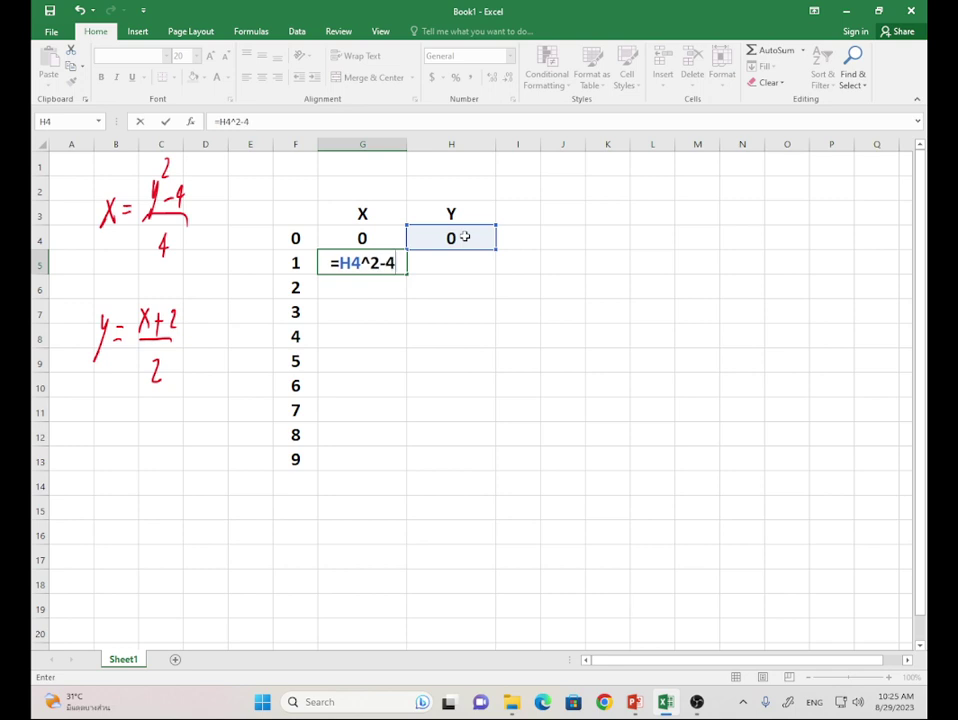
{"action": "type", "text": ")/"}
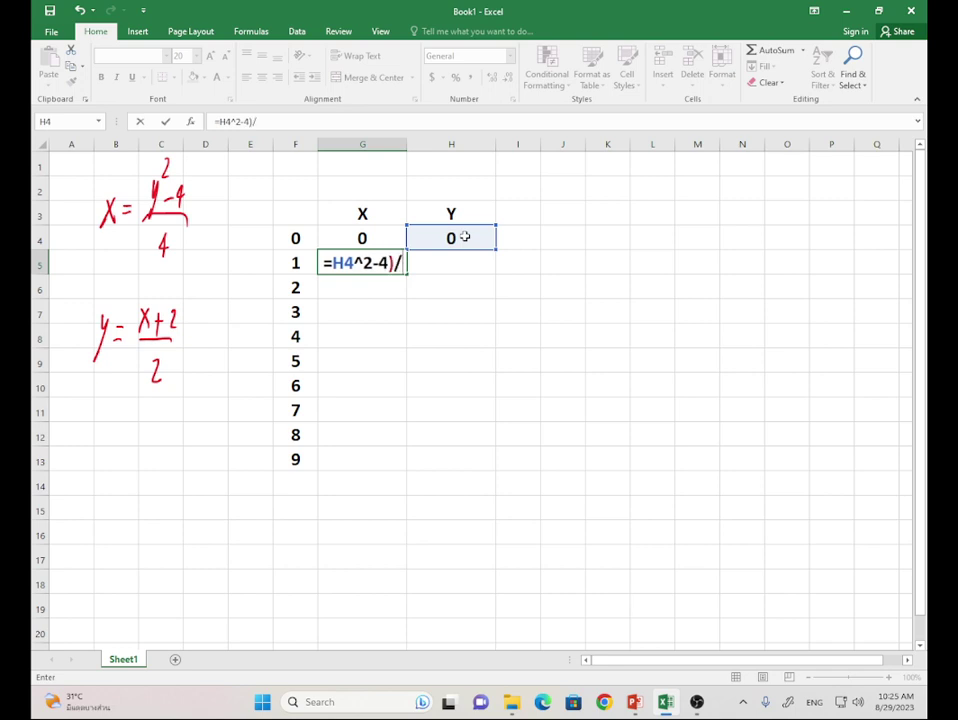
{"action": "type", "text": "4"}
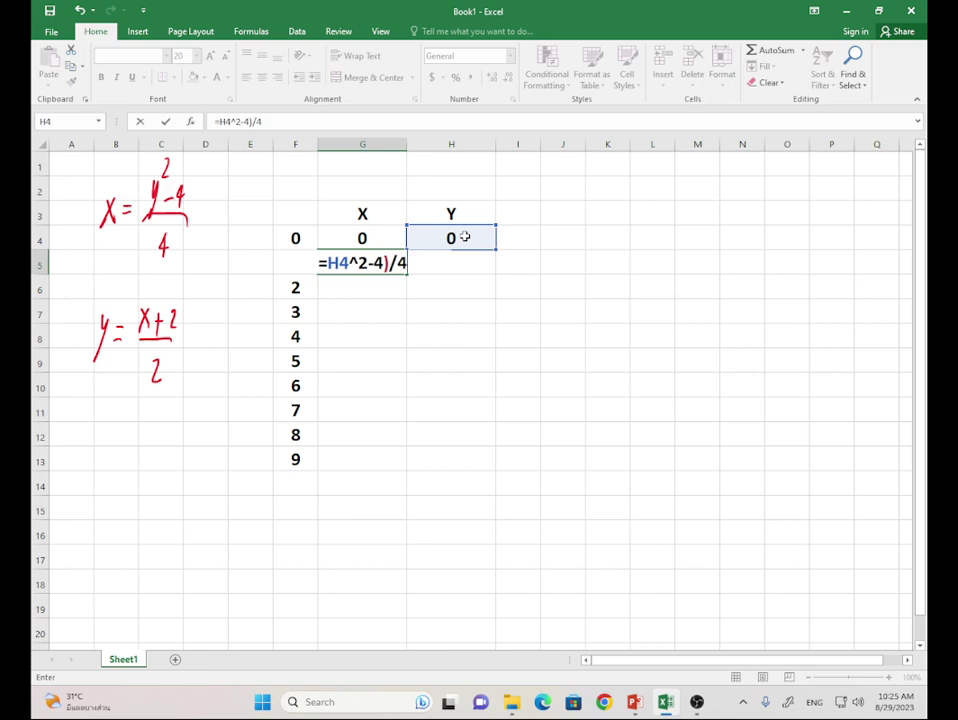
{"action": "left_click", "coordinate": [330, 260]}
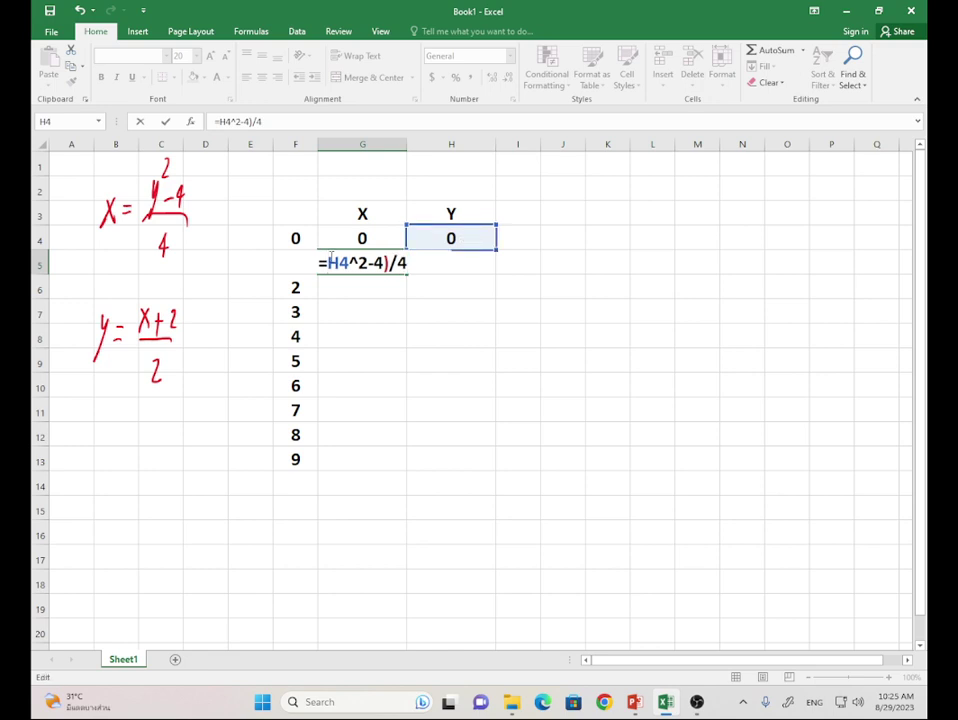
{"action": "type", "text": "("}
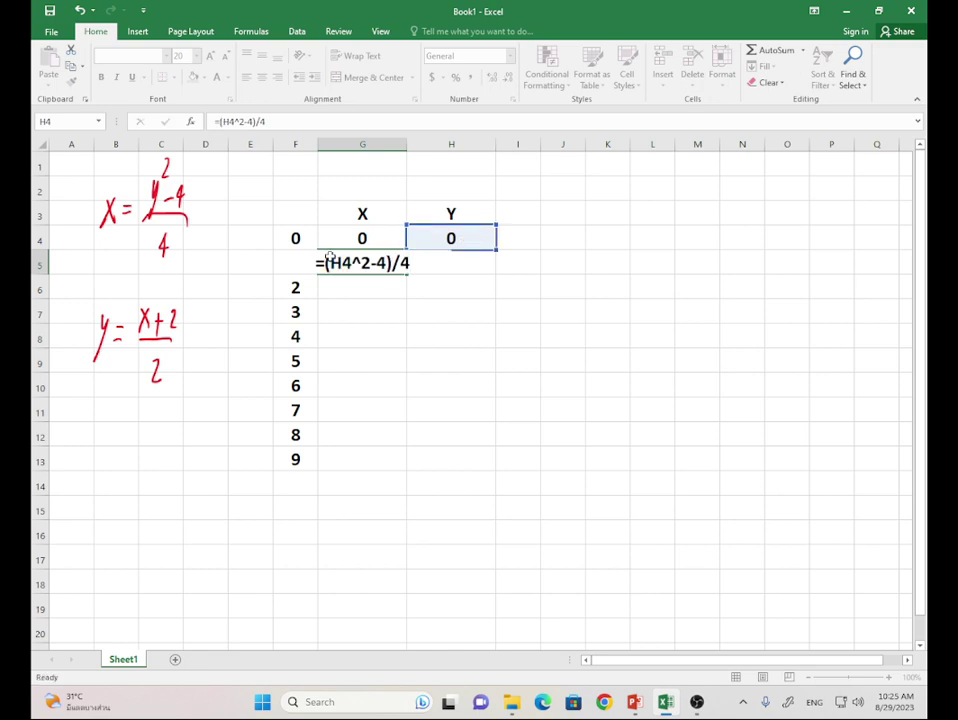
{"action": "key", "text": "Return"}
- Enter the formula =(G4+2)/2 in H5 for the first Y iteration
{"action": "key", "text": "Up"}
{"action": "key", "text": "Right"}
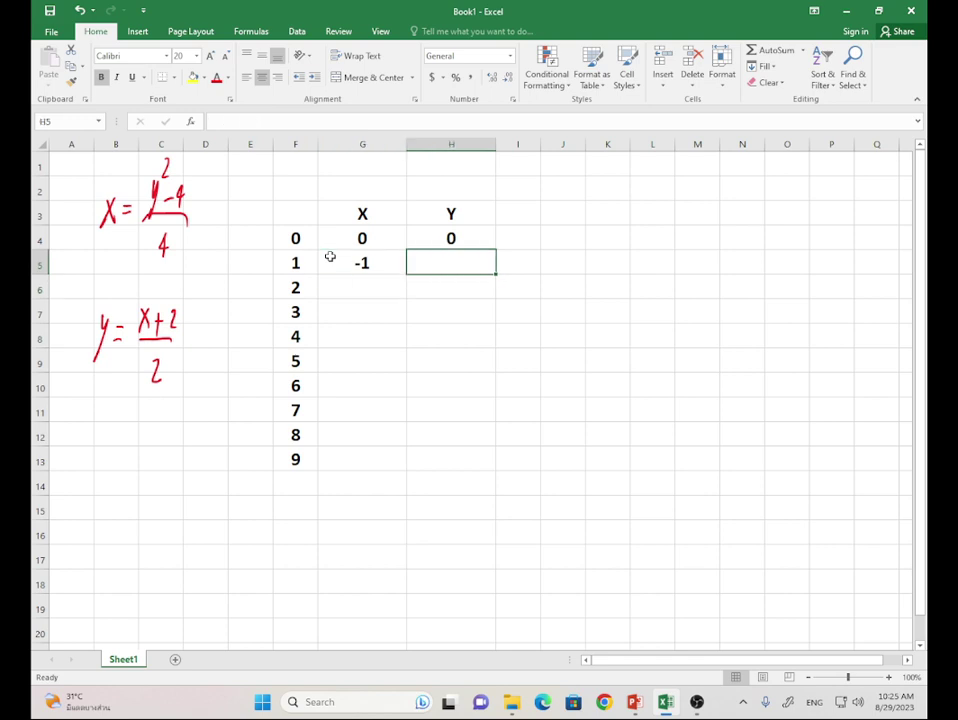
{"action": "type", "text": "="}
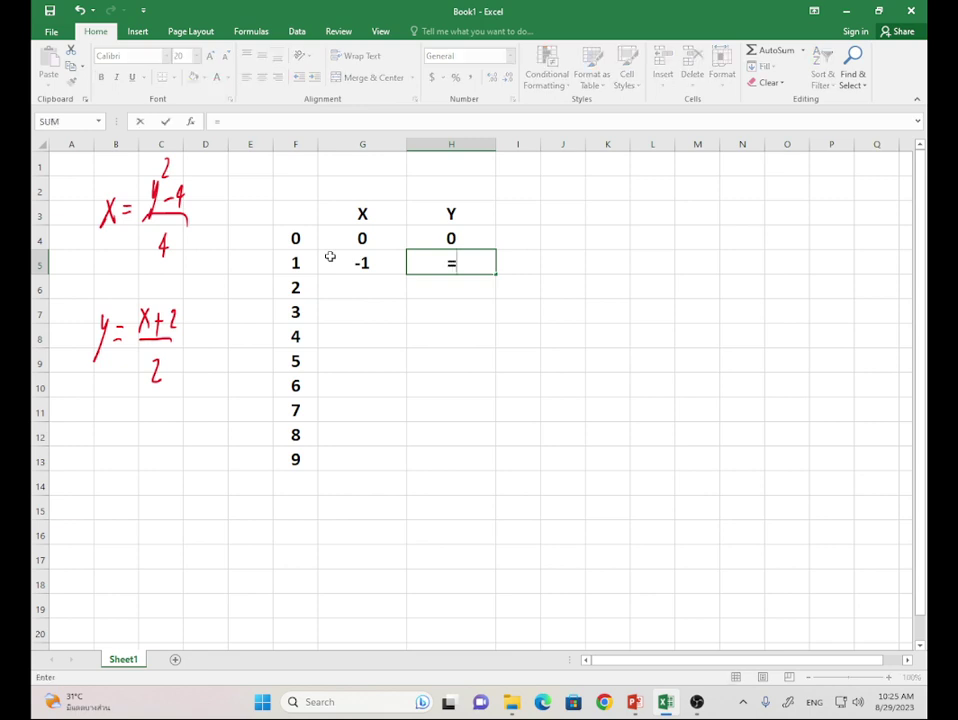
{"action": "left_click", "coordinate": [372, 243]}
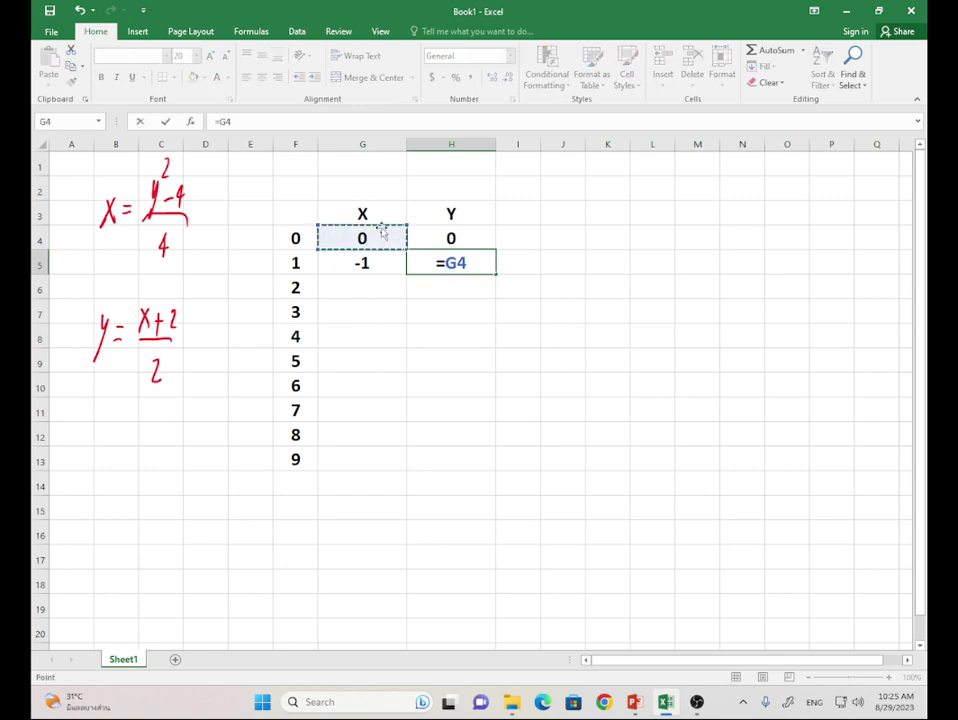
{"action": "type", "text": "+"}
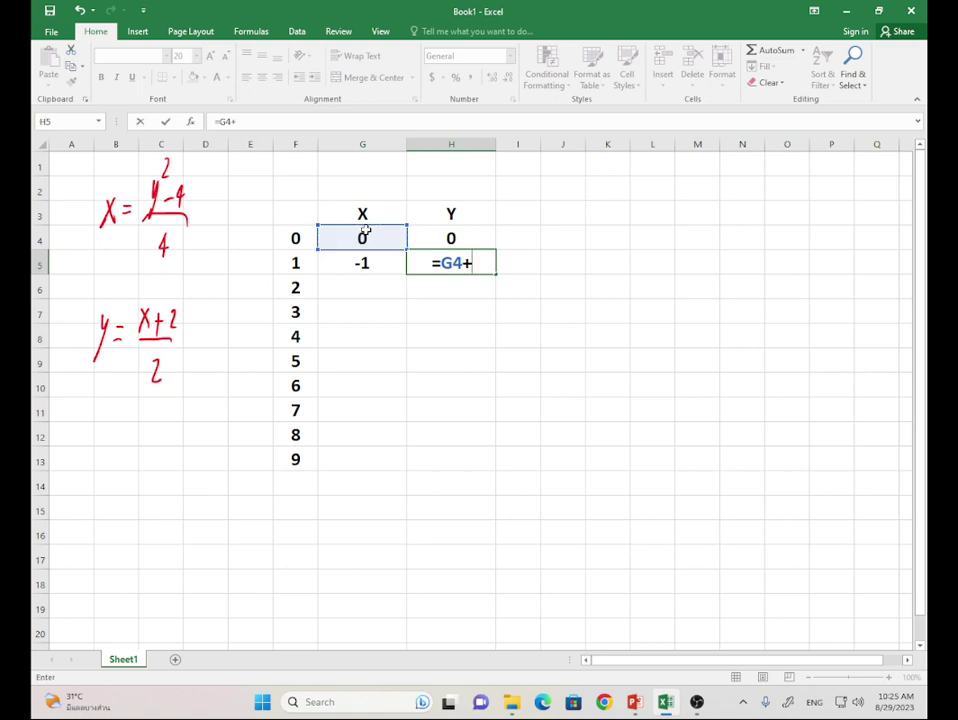
{"action": "type", "text": "2)"}
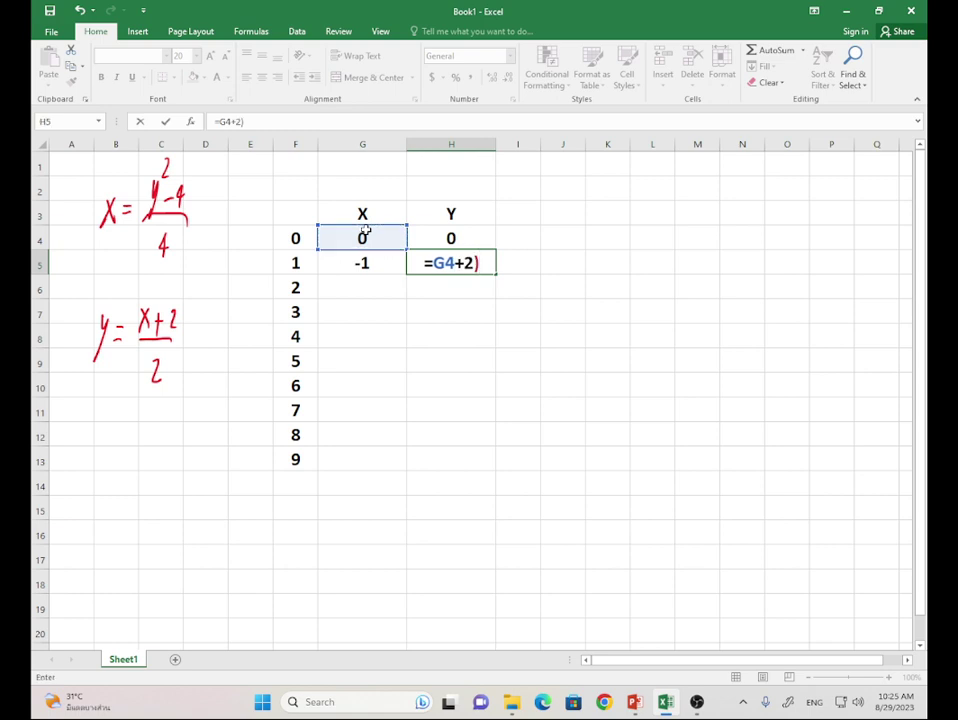
{"action": "type", "text": "/"}
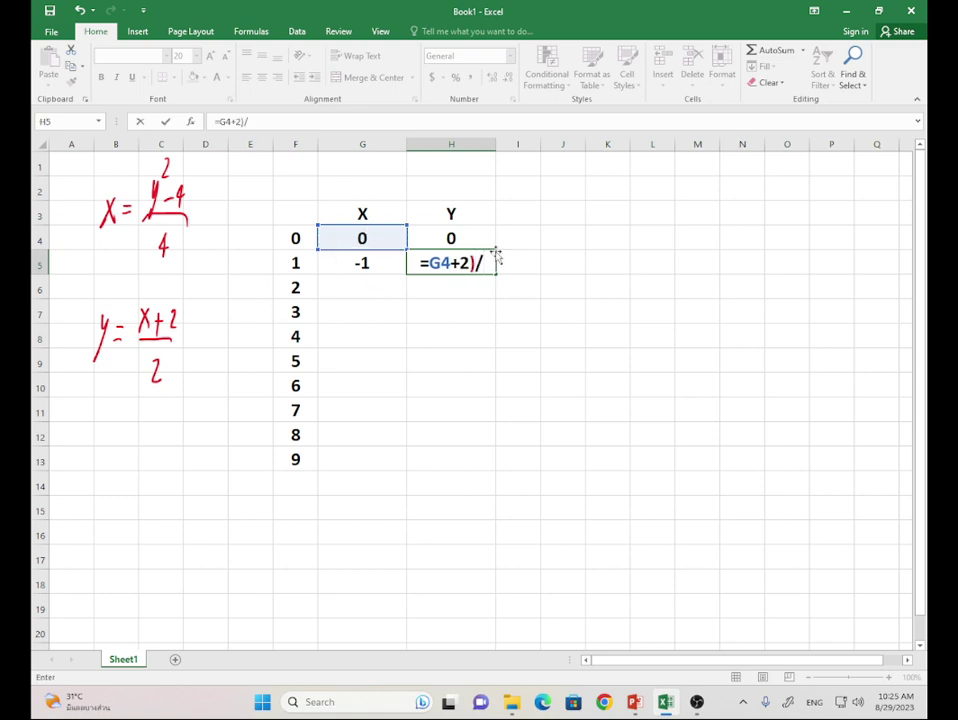
{"action": "type", "text": "2"}
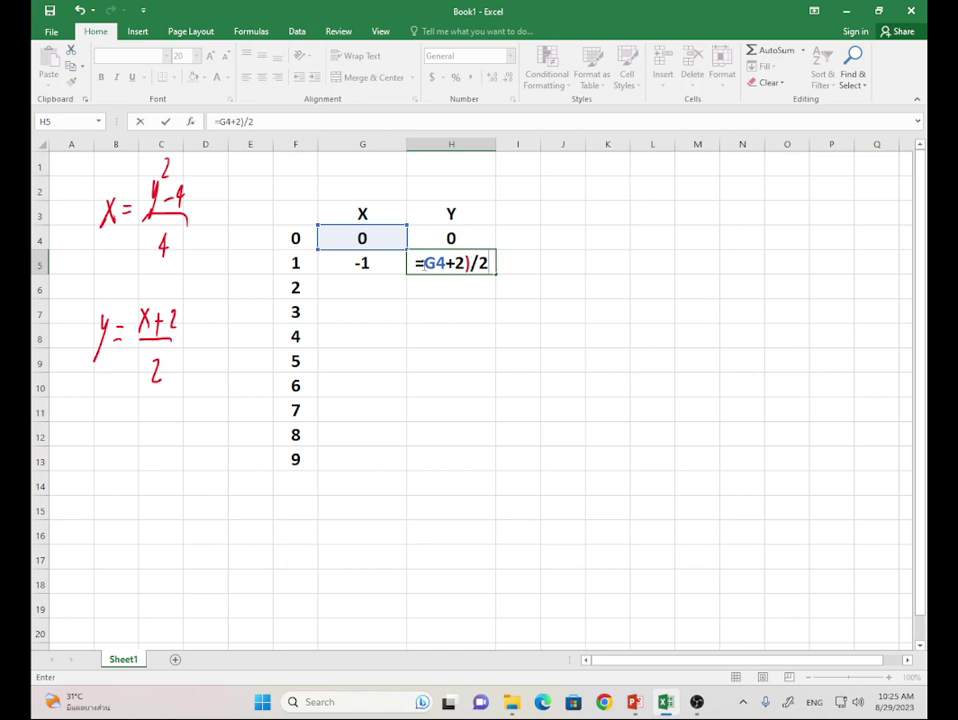
{"action": "left_click", "coordinate": [422, 263]}
{"action": "type", "text": "("}
{"action": "key", "text": "Return"}
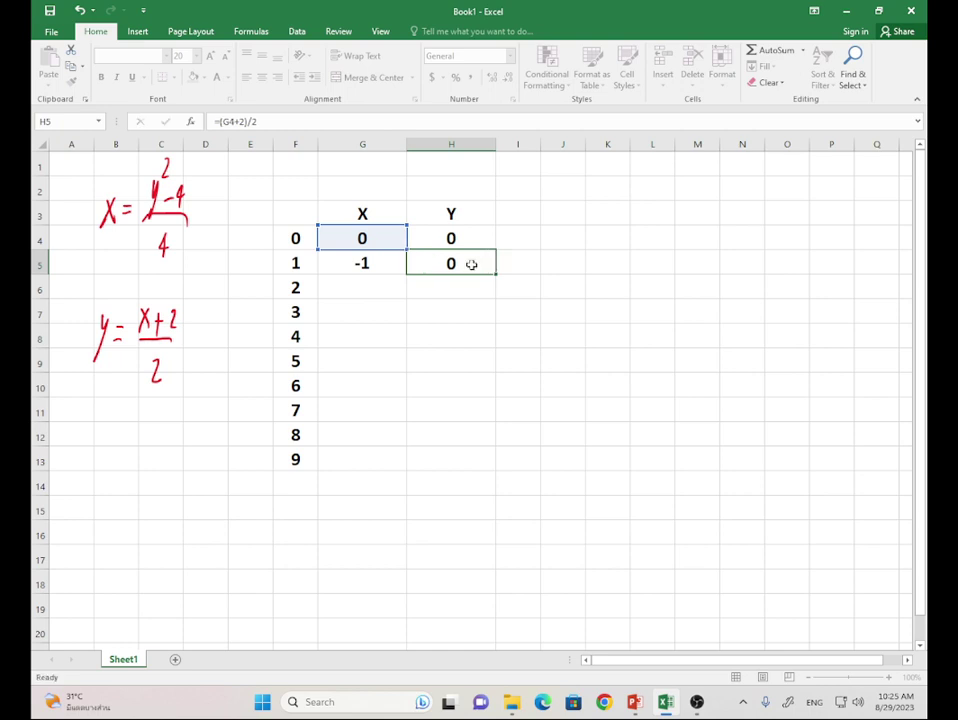
{"action": "left_click", "coordinate": [471, 264]}
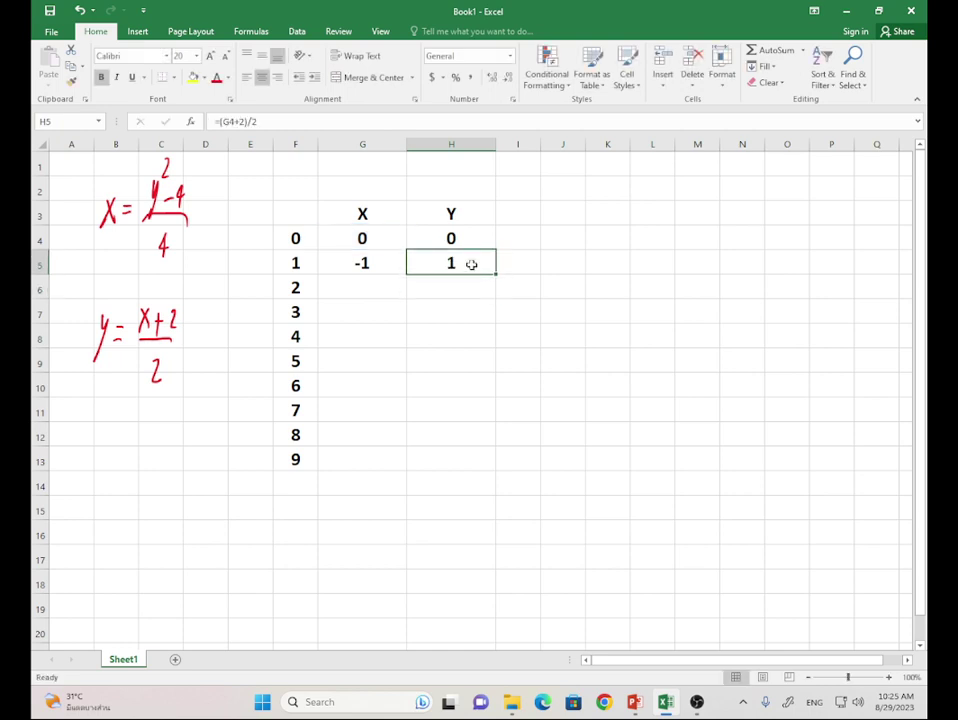
{"action": "left_click_drag", "start_coordinate": [390, 264], "coordinate": [430, 265]}
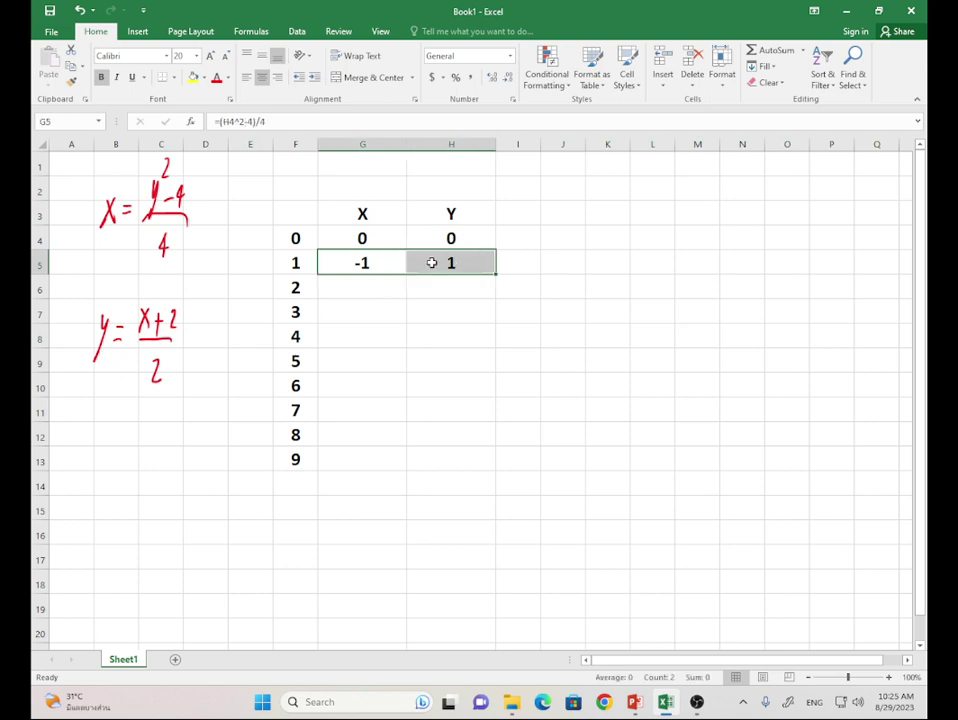
{"action": "left_click_drag", "start_coordinate": [373, 237], "coordinate": [488, 466]}
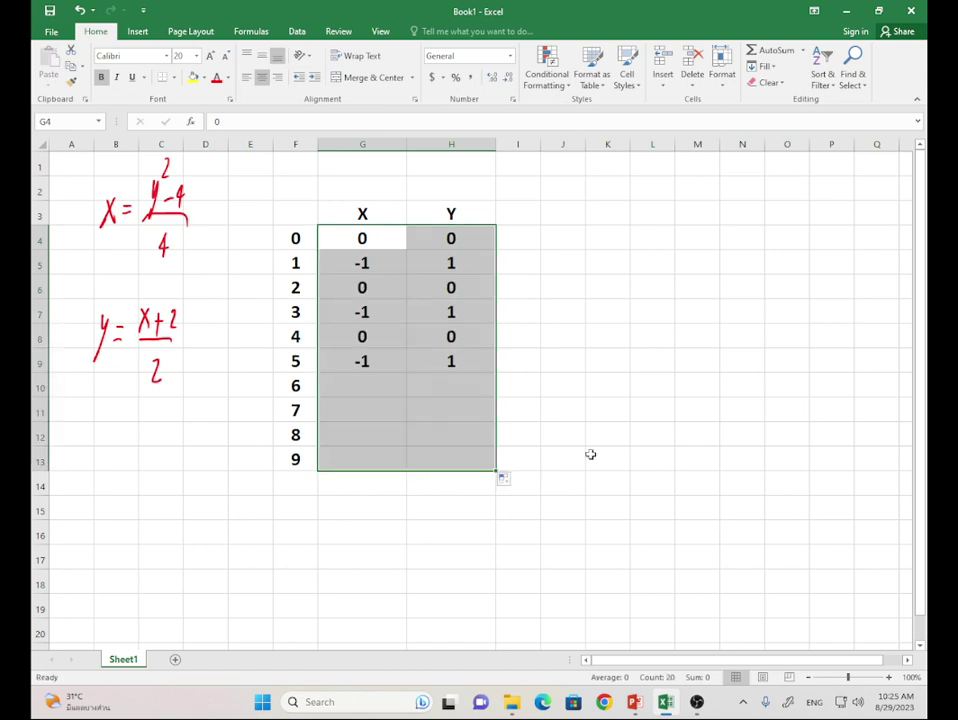
{"action": "left_click", "coordinate": [617, 413]}
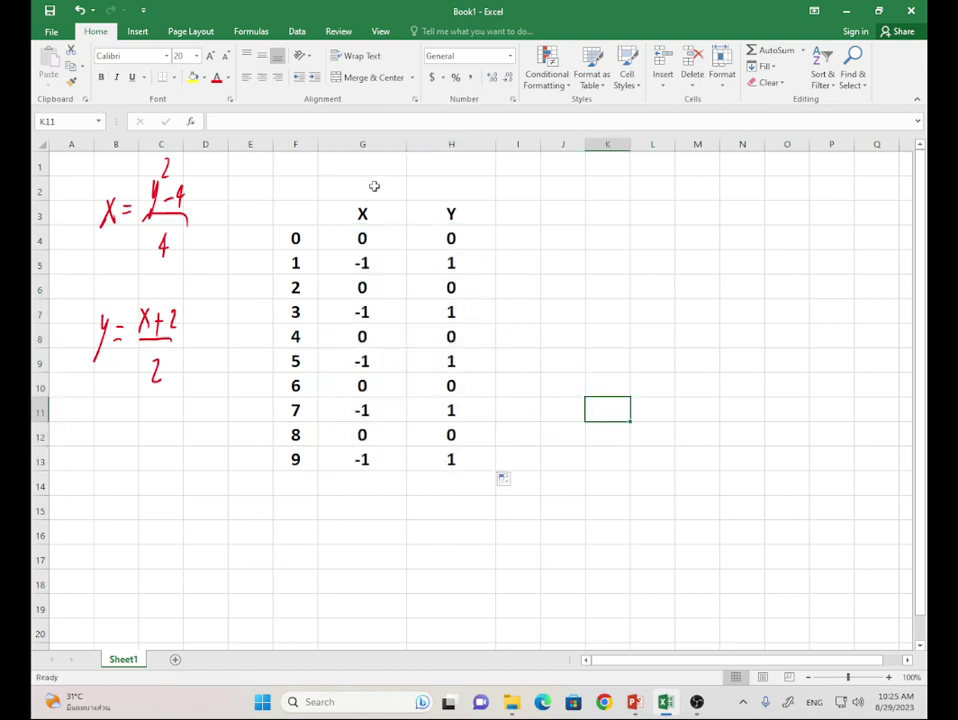
{"action": "left_click", "coordinate": [387, 142]}
{"action": "left_click_drag", "start_coordinate": [387, 136], "coordinate": [425, 137]}
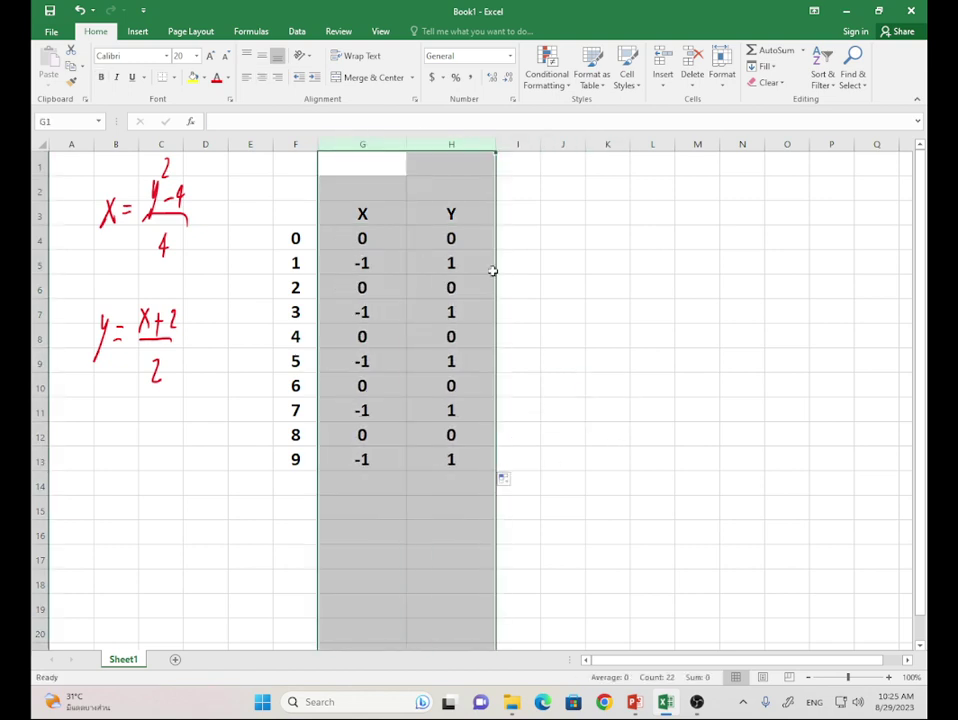
{"action": "left_click", "coordinate": [80, 12]}
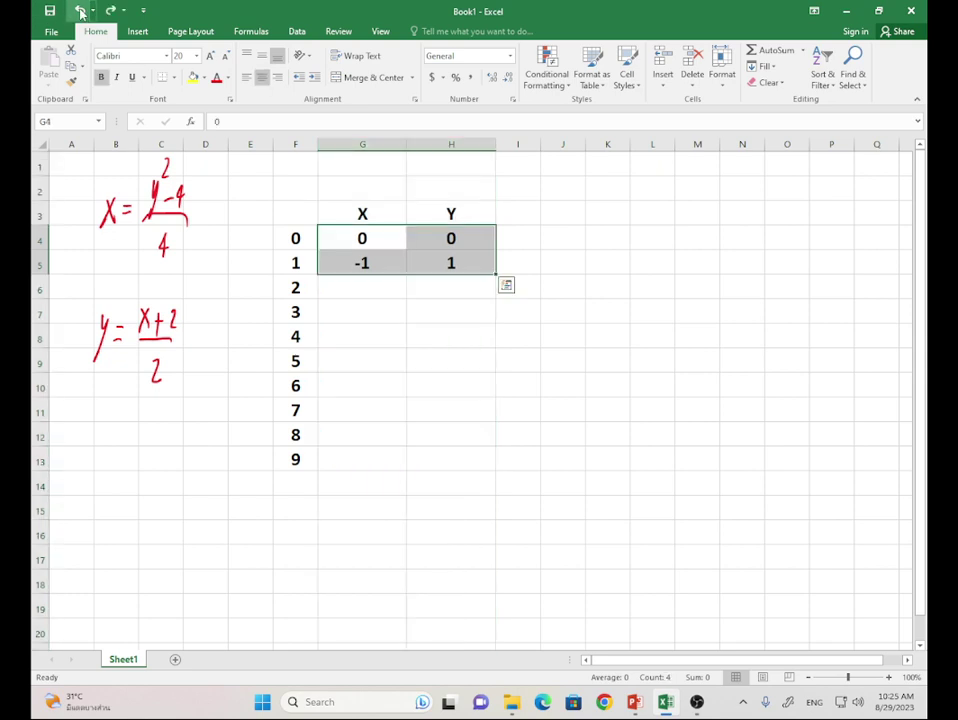
- Copy the X and Y formulas in G5:H5 into rows 6 to 13 of the iteration table
{"action": "left_click", "coordinate": [560, 234]}
{"action": "left_click_drag", "start_coordinate": [374, 258], "coordinate": [476, 269]}
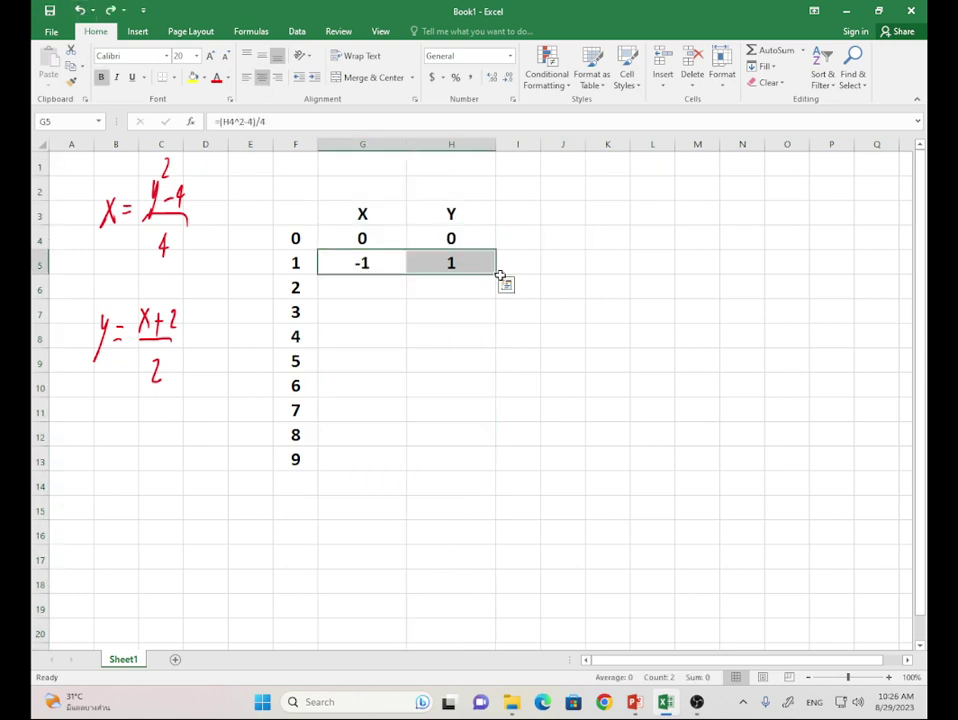
{"action": "key", "text": "ctrl+c"}
{"action": "left_click_drag", "start_coordinate": [379, 292], "coordinate": [368, 453]}
{"action": "key", "text": "ctrl+v"}
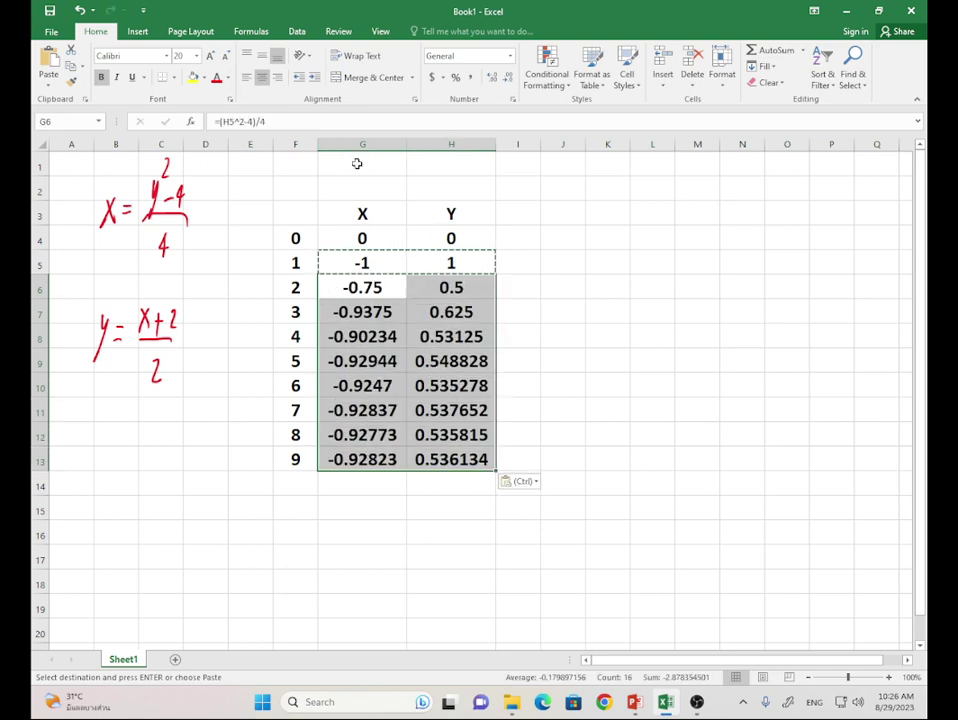
{"action": "left_click", "coordinate": [378, 412]}
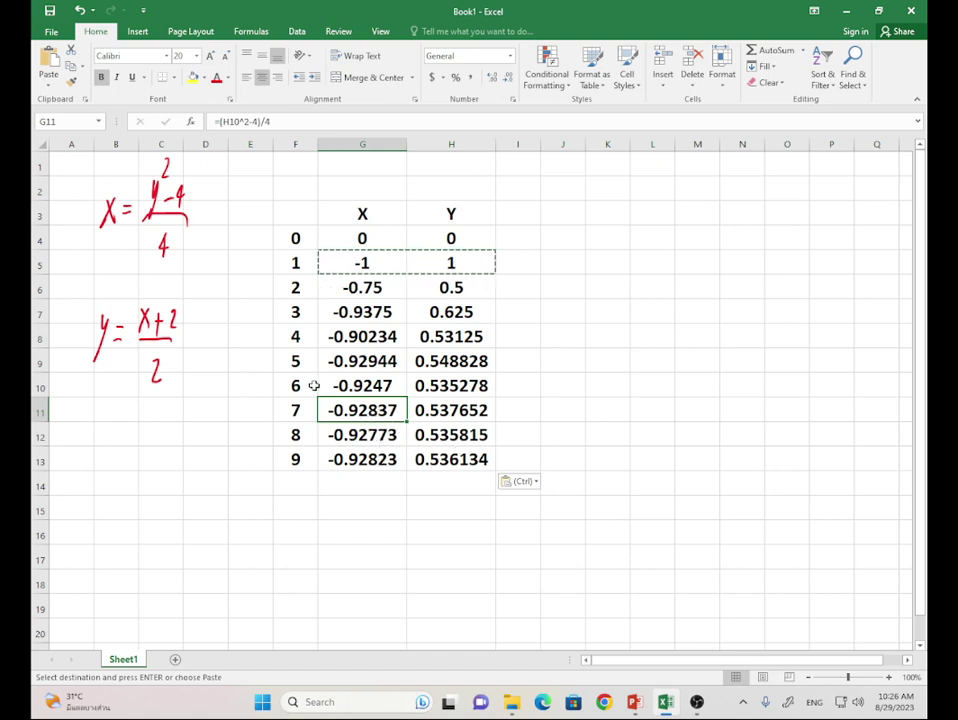
- Extend the iteration numbers in column F to 20 and fill the X and Y formulas down to row 24
{"action": "left_click_drag", "start_coordinate": [299, 359], "coordinate": [315, 636]}
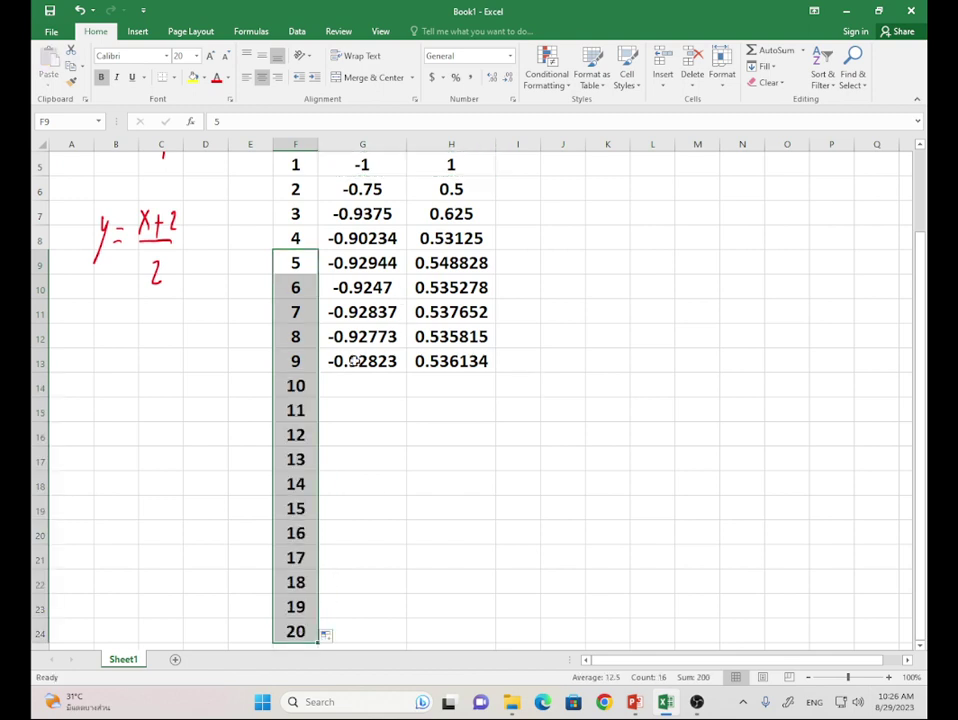
{"action": "left_click_drag", "start_coordinate": [360, 361], "coordinate": [430, 361]}
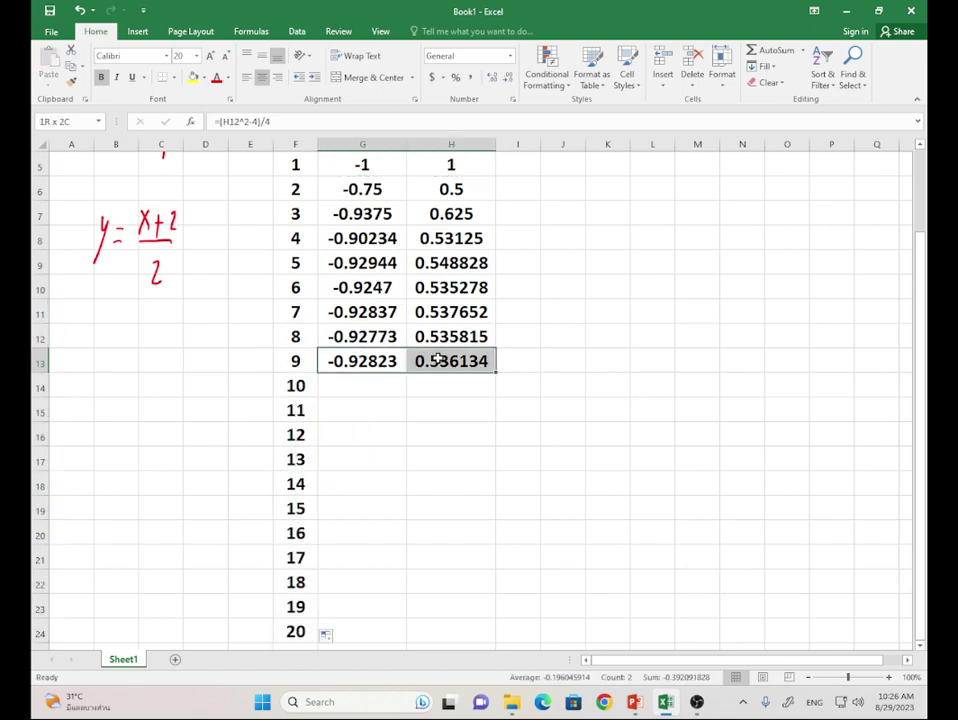
{"action": "left_click_drag", "start_coordinate": [494, 372], "coordinate": [492, 528]}
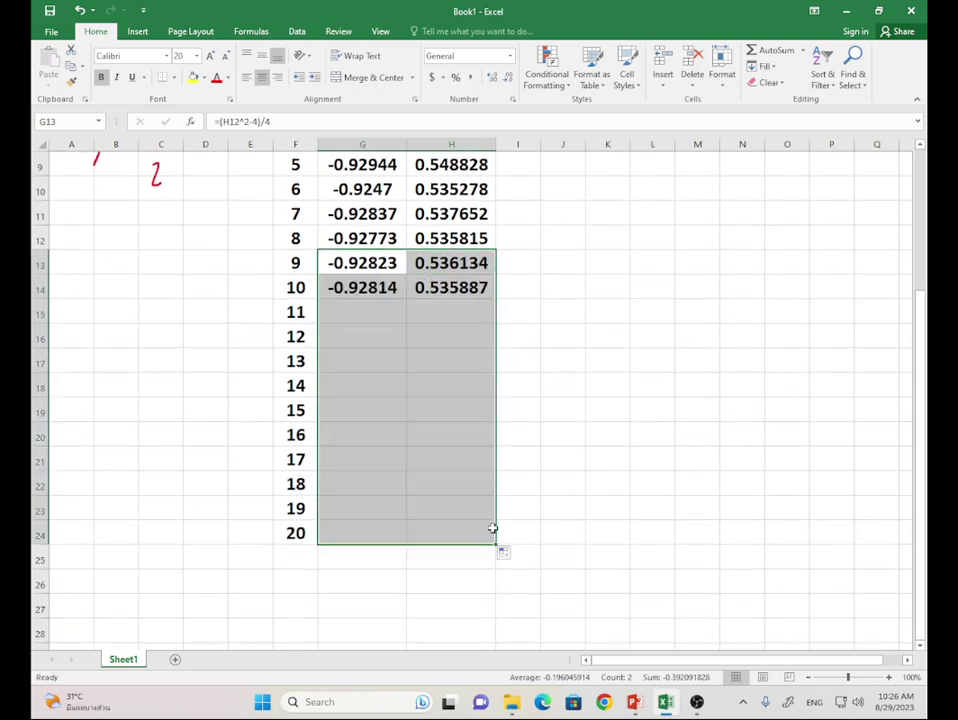
{"action": "left_click", "coordinate": [485, 533]}
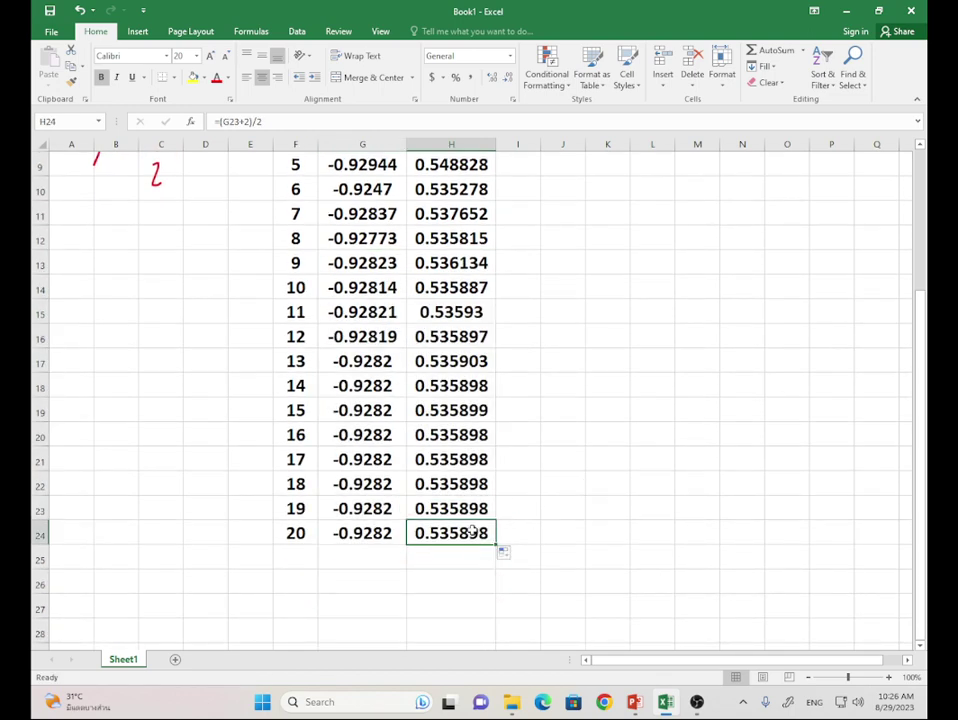
{"action": "scroll", "coordinate": [474, 530], "scroll_direction": "up", "scroll_amount": 1}
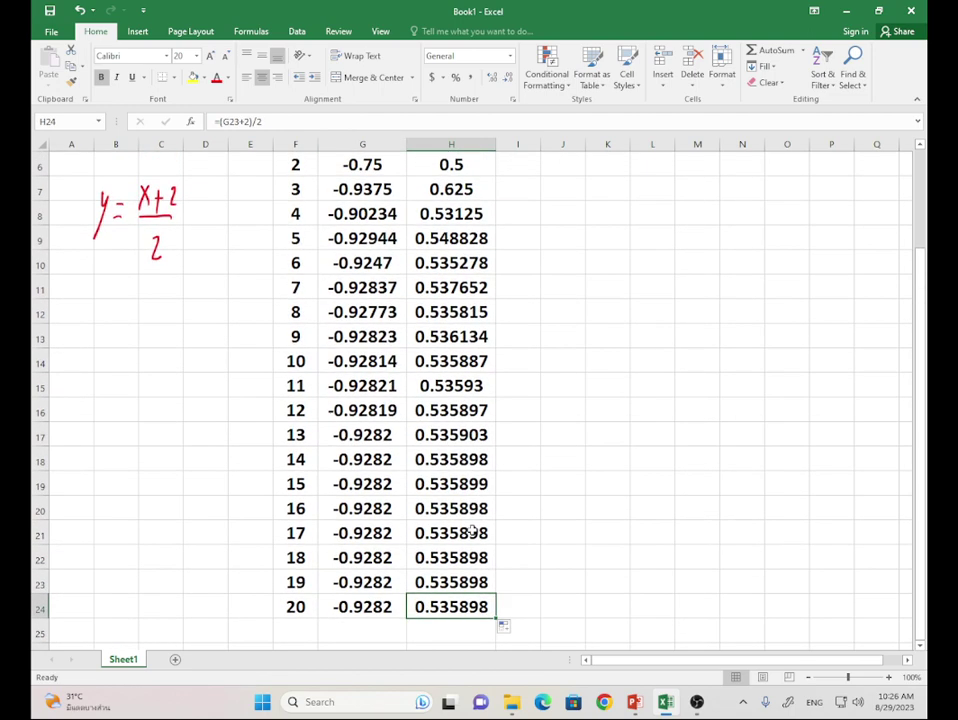
{"action": "left_click", "coordinate": [388, 437], "text": "shift"}
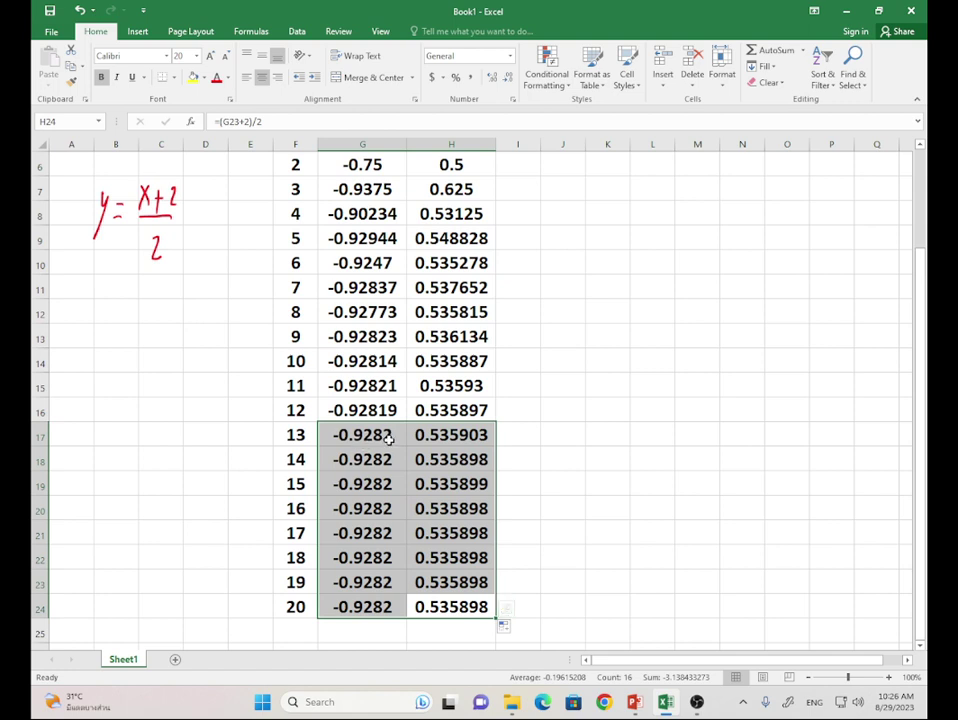
{"action": "left_click", "coordinate": [450, 436]}
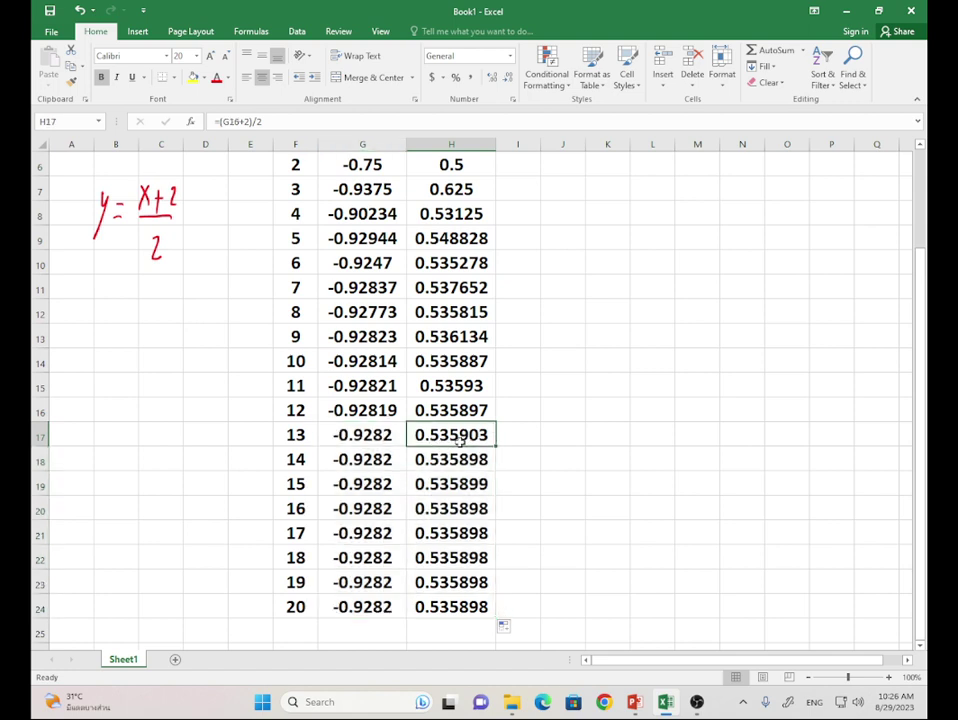
{"action": "scroll", "coordinate": [472, 441], "scroll_direction": "up", "scroll_amount": 2}
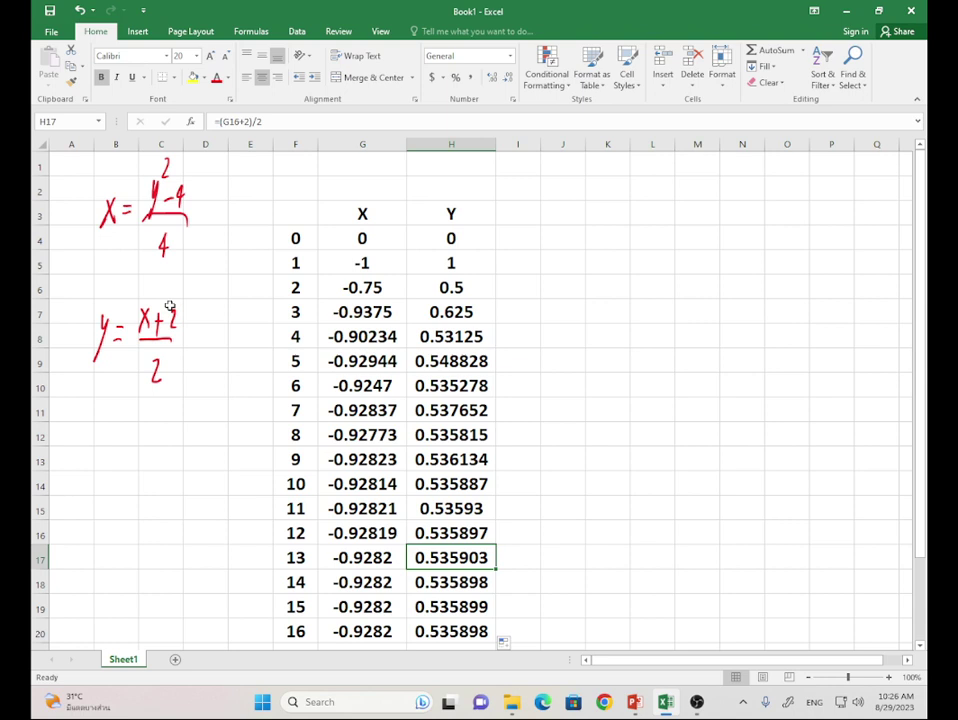
- Format the X and Y values in G4:H24 with four decimal places
{"action": "left_click", "coordinate": [391, 235]}
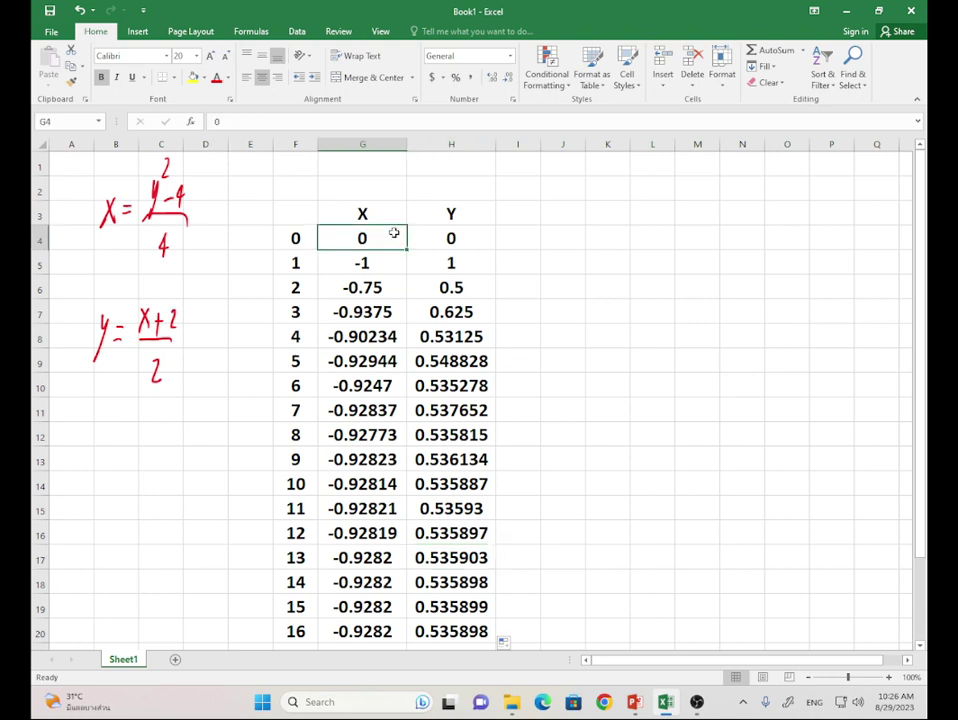
{"action": "scroll", "coordinate": [395, 232], "scroll_direction": "down", "scroll_amount": 2}
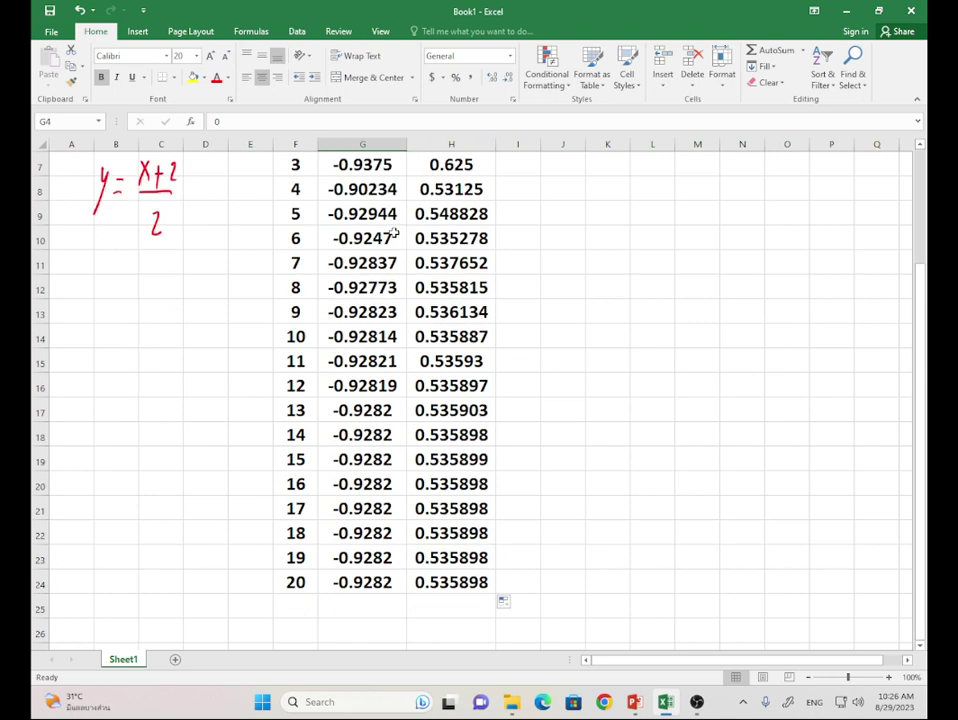
{"action": "left_click", "coordinate": [462, 578], "text": "shift"}
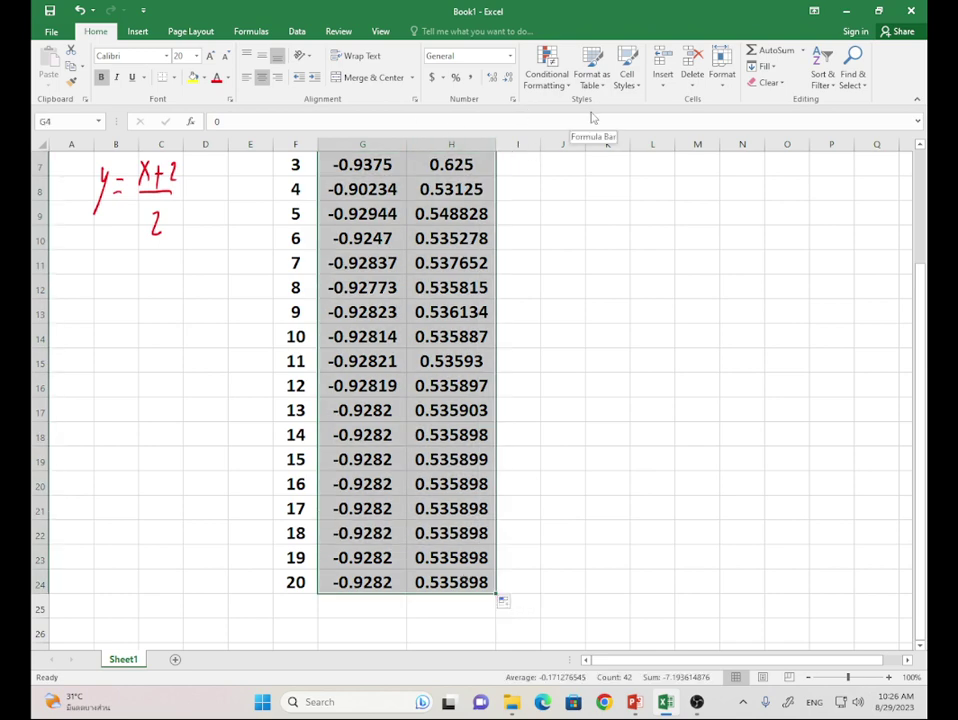
{"action": "left_click", "coordinate": [492, 78]}
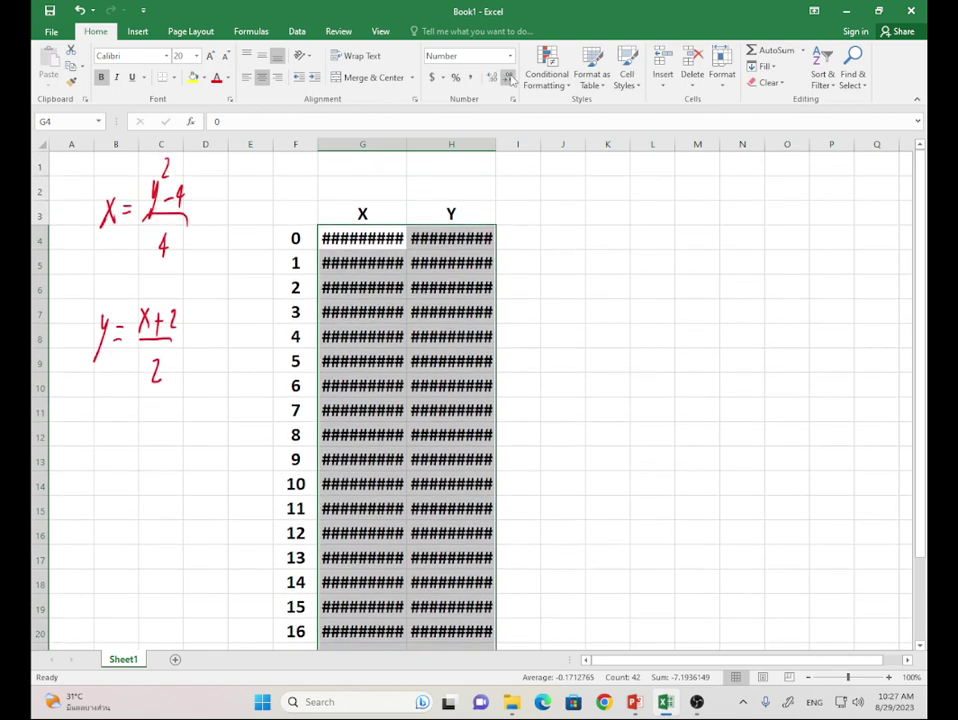
{"action": "left_click", "coordinate": [509, 78]}
{"action": "left_click", "coordinate": [509, 78]}
{"action": "left_click", "coordinate": [509, 77]}
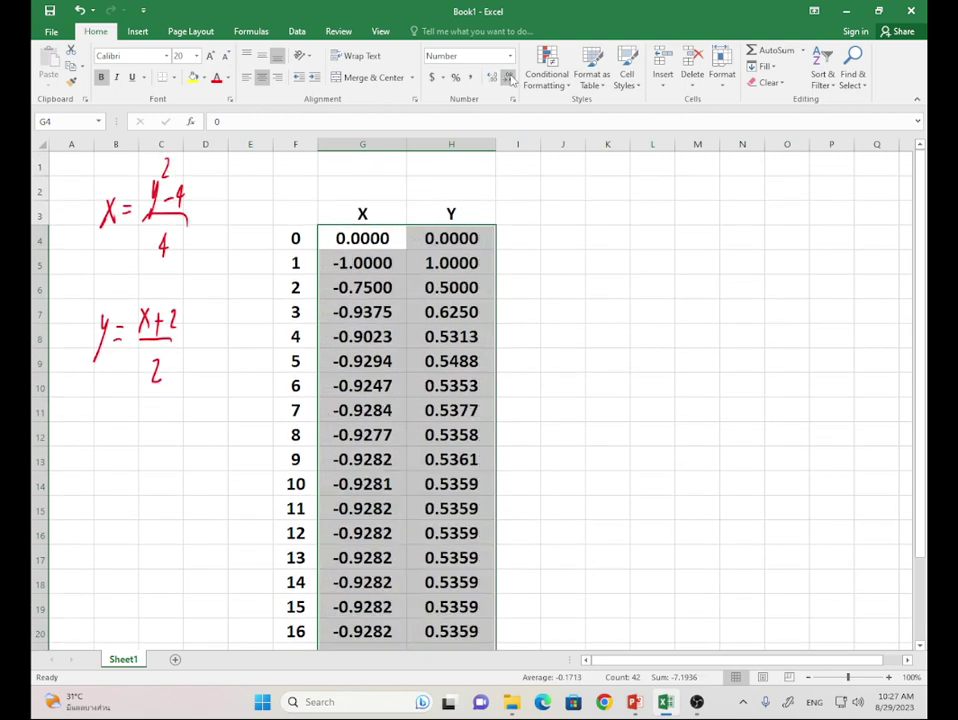
{"action": "left_click", "coordinate": [592, 312]}
{"action": "scroll", "coordinate": [437, 410], "scroll_direction": "down", "scroll_amount": 1}
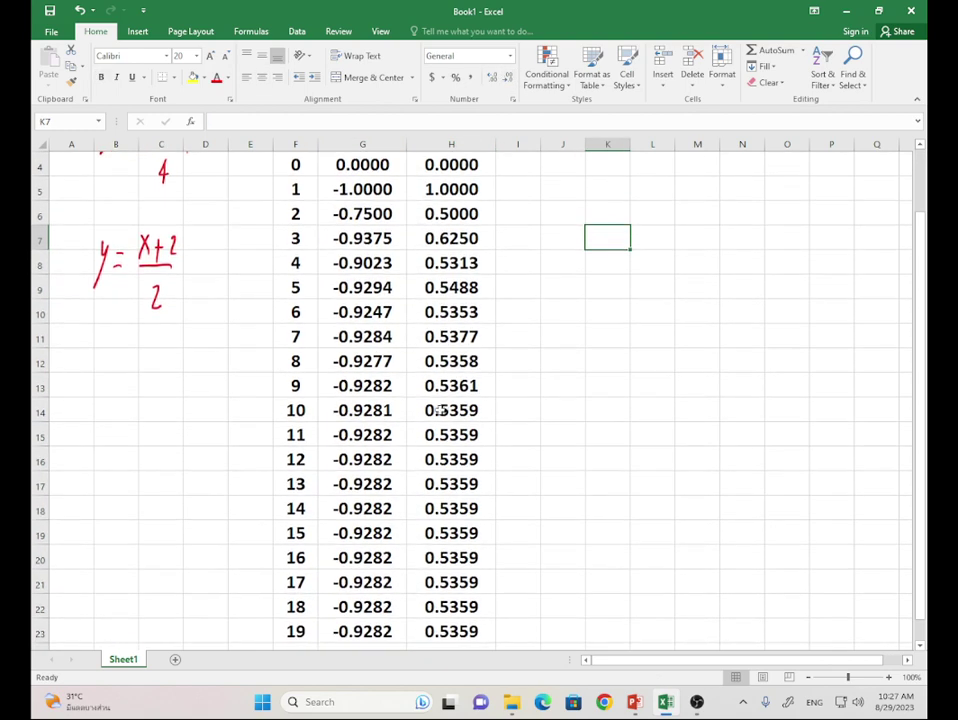
{"action": "left_click_drag", "start_coordinate": [370, 434], "coordinate": [437, 432]}
{"action": "scroll", "coordinate": [437, 432], "scroll_direction": "up", "scroll_amount": 1}
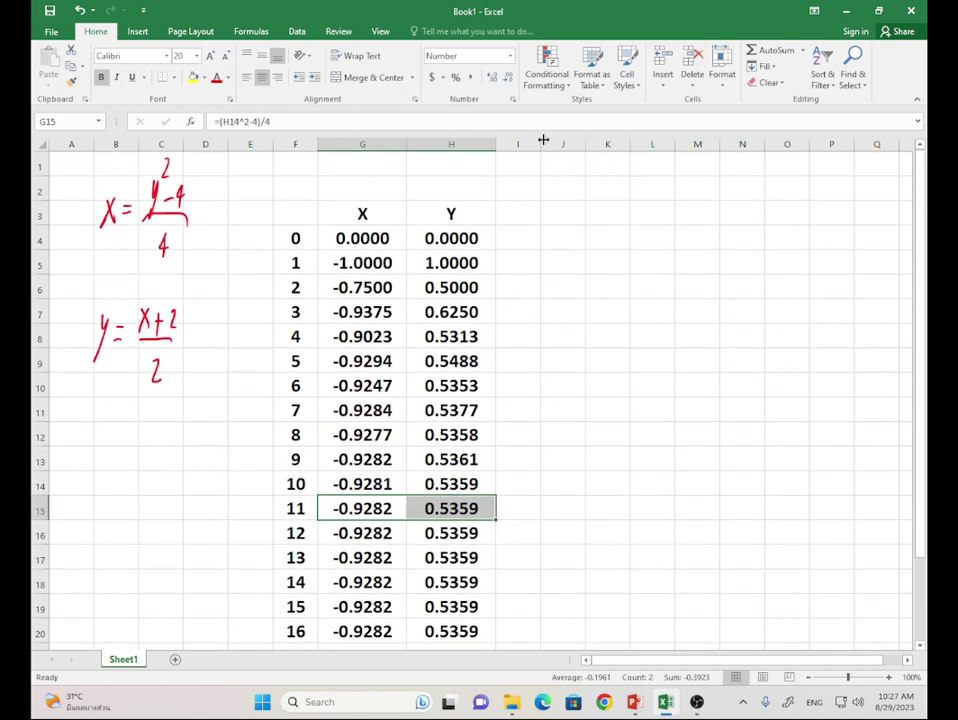
- Widen column I slightly and handwrite the iteration formula x^(k+1) = (y^(k)² − 4)/4 in blue ink beside the table
{"action": "left_click_drag", "start_coordinate": [543, 137], "coordinate": [577, 141]}
{"action": "left_click", "coordinate": [452, 262]}
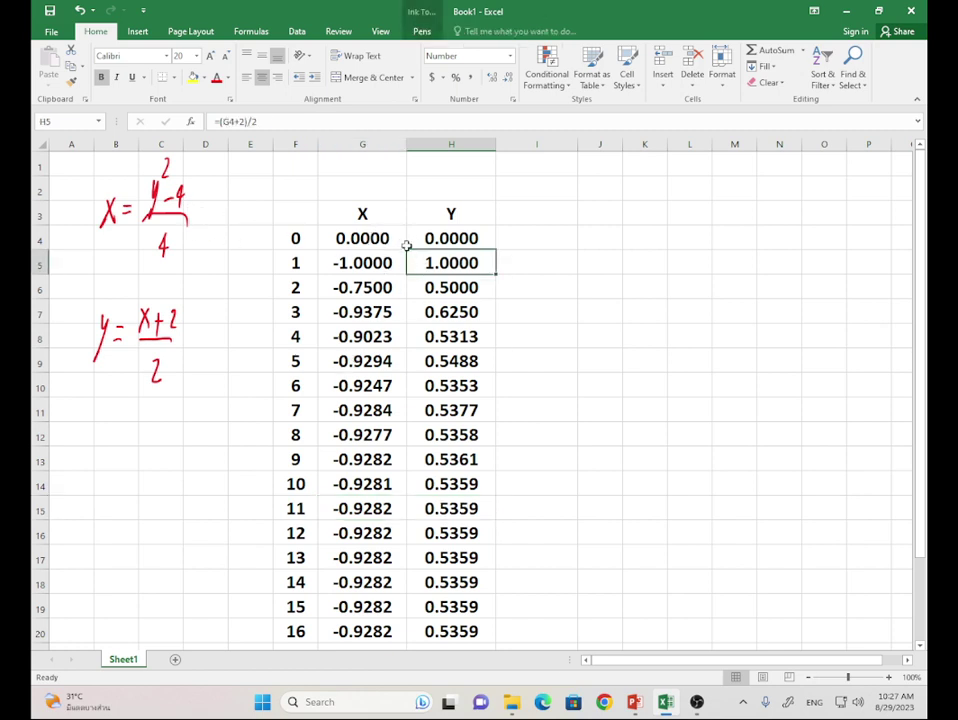
{"action": "left_click", "coordinate": [421, 31]}
{"action": "left_click", "coordinate": [269, 76]}
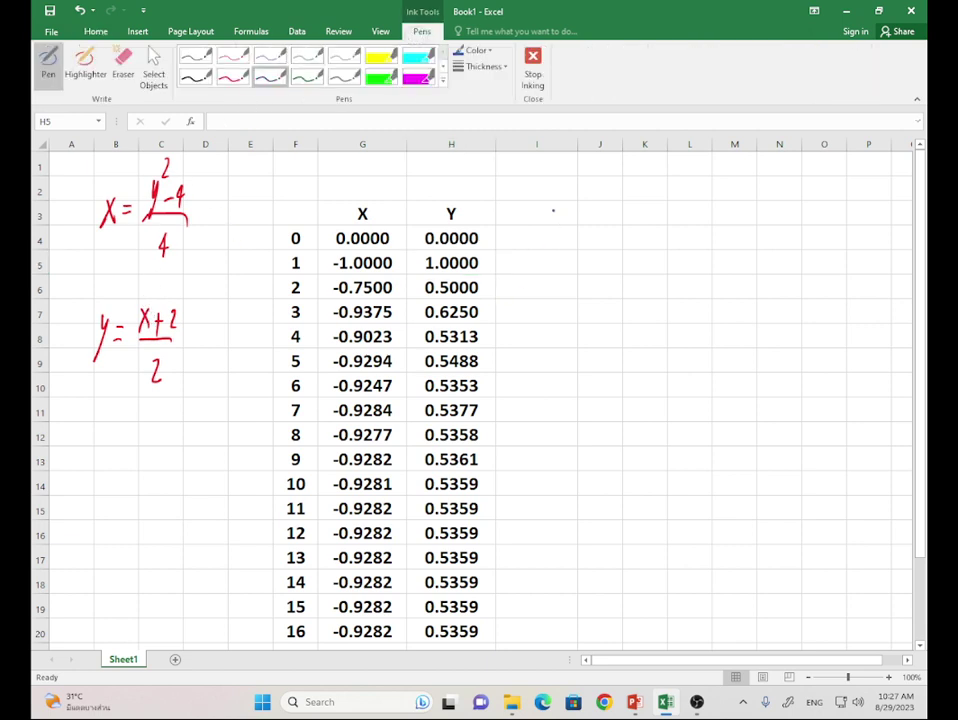
{"action": "mouse_move", "coordinate": [553, 208]}
{"action": "left_mouse_down"}
{"action": "mouse_move", "coordinate": [566, 230]}
{"action": "mouse_move", "coordinate": [551, 231]}
{"action": "left_mouse_up"}
{"action": "mouse_move", "coordinate": [578, 192]}
{"action": "left_mouse_down"}
{"action": "mouse_move", "coordinate": [575, 206]}
{"action": "mouse_move", "coordinate": [595, 199]}
{"action": "left_mouse_up"}
{"action": "left_click_drag", "start_coordinate": [590, 194], "coordinate": [590, 205]}
{"action": "mouse_move", "coordinate": [601, 191]}
{"action": "left_mouse_down"}
{"action": "mouse_move", "coordinate": [601, 207]}
{"action": "mouse_move", "coordinate": [656, 207]}
{"action": "left_mouse_up"}
{"action": "left_click_drag", "start_coordinate": [662, 194], "coordinate": [649, 227]}
{"action": "left_click_drag", "start_coordinate": [674, 186], "coordinate": [671, 199]}
{"action": "mouse_move", "coordinate": [678, 187]}
{"action": "left_mouse_down"}
{"action": "mouse_move", "coordinate": [678, 199]}
{"action": "mouse_move", "coordinate": [688, 199]}
{"action": "left_mouse_up"}
{"action": "mouse_move", "coordinate": [689, 186]}
{"action": "left_mouse_down"}
{"action": "mouse_move", "coordinate": [691, 199]}
{"action": "mouse_move", "coordinate": [707, 194]}
{"action": "mouse_move", "coordinate": [716, 212]}
{"action": "left_mouse_up"}
{"action": "left_click_drag", "start_coordinate": [724, 204], "coordinate": [730, 220]}
{"action": "mouse_move", "coordinate": [636, 233]}
{"action": "left_mouse_down"}
{"action": "mouse_move", "coordinate": [732, 233]}
{"action": "mouse_move", "coordinate": [706, 246]}
{"action": "left_mouse_up"}
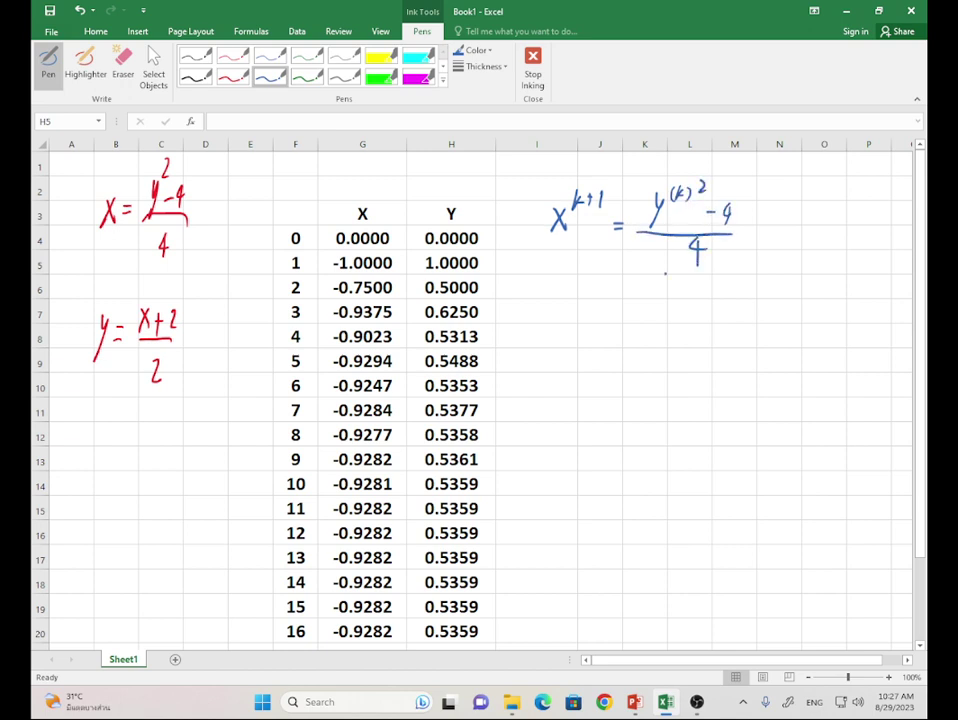
- Handwrite y^(k+1) = (x^(k) + 2)/2 below the x formula and add parentheses around the k+1 superscript of x
{"action": "left_click_drag", "start_coordinate": [550, 317], "coordinate": [553, 331]}
{"action": "mouse_move", "coordinate": [561, 314]}
{"action": "left_mouse_down"}
{"action": "mouse_move", "coordinate": [544, 354]}
{"action": "mouse_move", "coordinate": [598, 322]}
{"action": "left_mouse_up"}
{"action": "mouse_move", "coordinate": [588, 329]}
{"action": "left_mouse_down"}
{"action": "mouse_move", "coordinate": [642, 330]}
{"action": "mouse_move", "coordinate": [630, 331]}
{"action": "mouse_move", "coordinate": [649, 309]}
{"action": "left_mouse_up"}
{"action": "left_click_drag", "start_coordinate": [656, 296], "coordinate": [655, 309]}
{"action": "left_click_drag", "start_coordinate": [662, 298], "coordinate": [663, 309]}
{"action": "left_click_drag", "start_coordinate": [566, 291], "coordinate": [570, 302]}
{"action": "left_click_drag", "start_coordinate": [576, 293], "coordinate": [577, 302]}
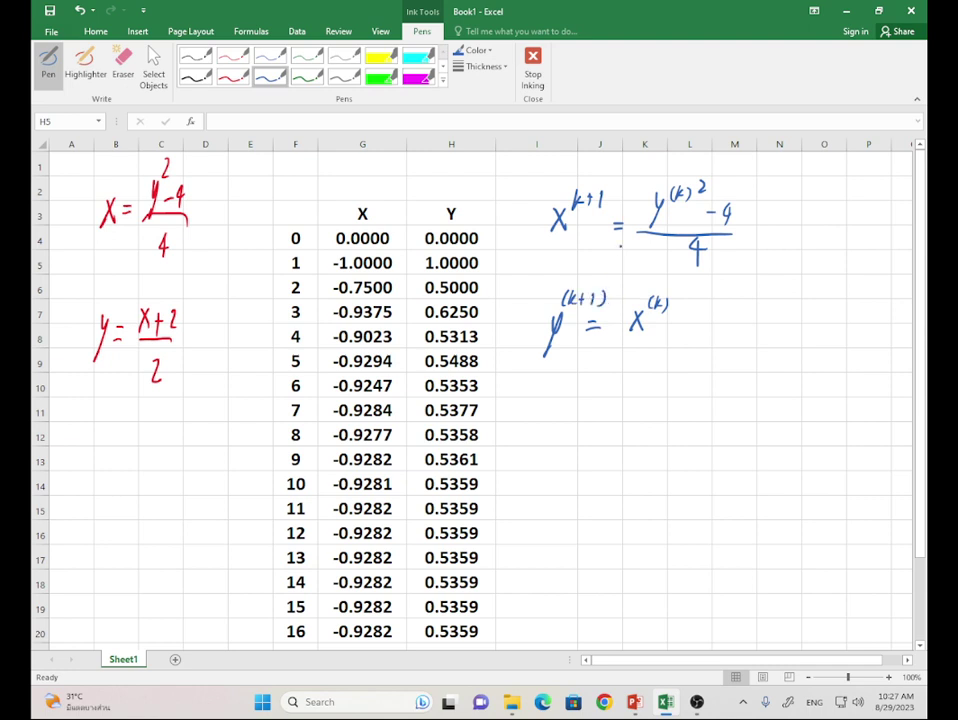
{"action": "mouse_move", "coordinate": [572, 188]}
{"action": "left_mouse_down"}
{"action": "mouse_move", "coordinate": [566, 210]}
{"action": "mouse_move", "coordinate": [611, 206]}
{"action": "left_mouse_up"}
{"action": "left_click_drag", "start_coordinate": [681, 318], "coordinate": [706, 324]}
{"action": "left_click_drag", "start_coordinate": [633, 347], "coordinate": [694, 345]}
{"action": "mouse_move", "coordinate": [661, 365]}
{"action": "left_mouse_down"}
{"action": "mouse_move", "coordinate": [662, 378]}
{"action": "mouse_move", "coordinate": [681, 377]}
{"action": "left_mouse_up"}
- Draw an arrow from x^(k+1) to the y formula, change its x superscript to (k+1), and add two arrows and the note (k) below
{"action": "mouse_move", "coordinate": [580, 230]}
{"action": "left_mouse_down"}
{"action": "mouse_move", "coordinate": [604, 245]}
{"action": "mouse_move", "coordinate": [617, 285]}
{"action": "left_mouse_up"}
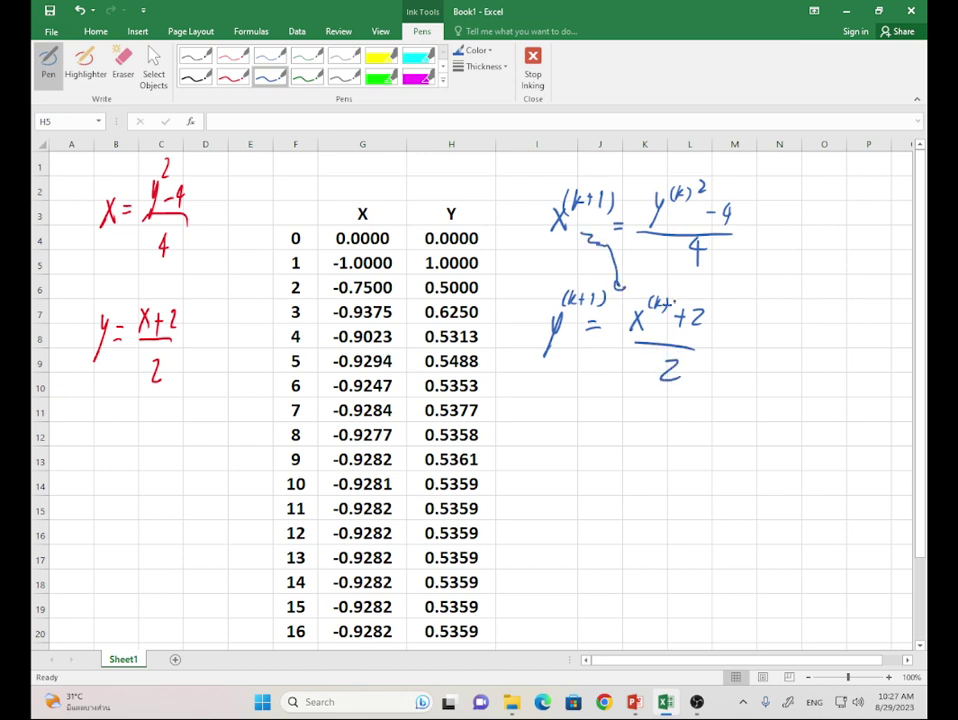
{"action": "left_click_drag", "start_coordinate": [679, 294], "coordinate": [678, 304]}
{"action": "left_click_drag", "start_coordinate": [683, 292], "coordinate": [685, 310]}
{"action": "mouse_move", "coordinate": [595, 374]}
{"action": "left_mouse_down"}
{"action": "mouse_move", "coordinate": [624, 420]}
{"action": "mouse_move", "coordinate": [629, 478]}
{"action": "left_mouse_up"}
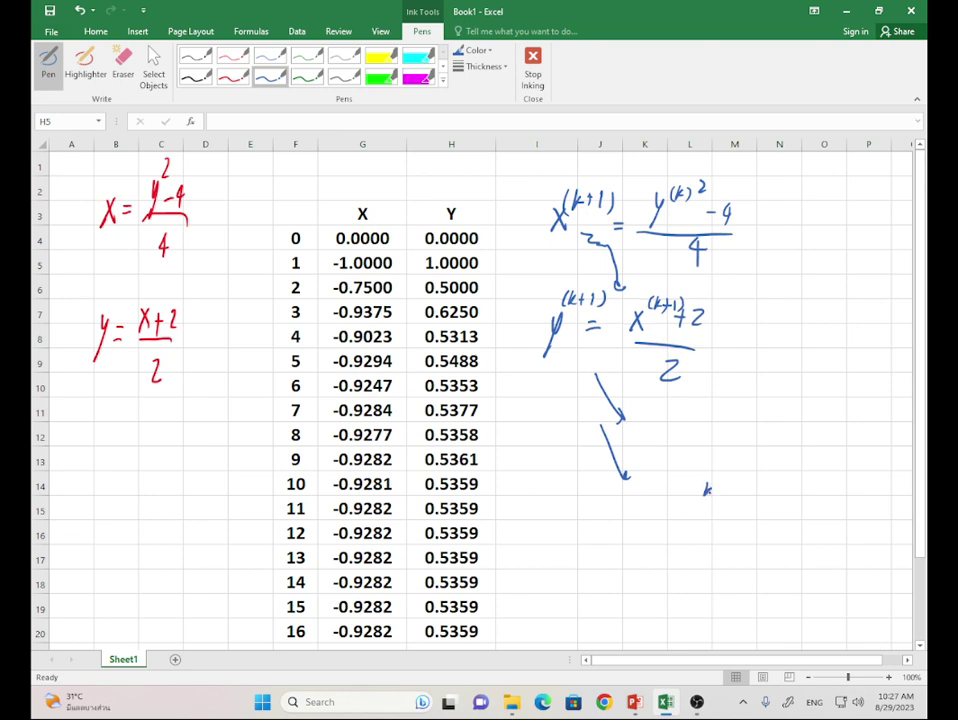
{"action": "left_click_drag", "start_coordinate": [697, 482], "coordinate": [694, 502]}
{"action": "left_click_drag", "start_coordinate": [704, 483], "coordinate": [722, 503]}
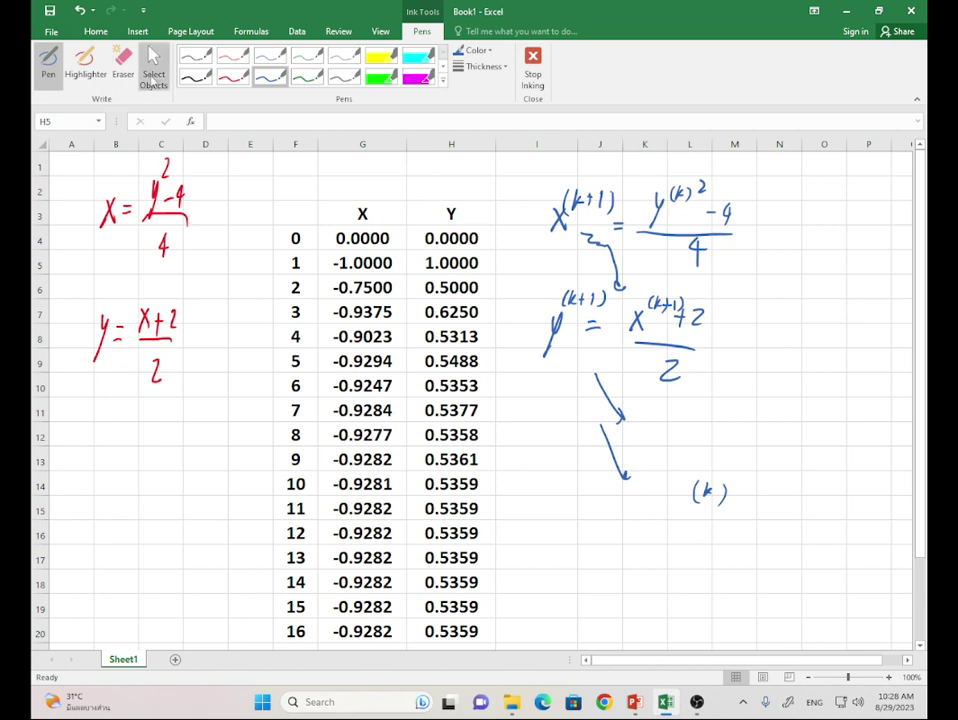
- Stop inking and change the Y formula in H5 to =(G5+2)/2 so it uses the X value of the same iteration
{"action": "left_click", "coordinate": [153, 68]}
{"action": "left_click", "coordinate": [381, 244]}
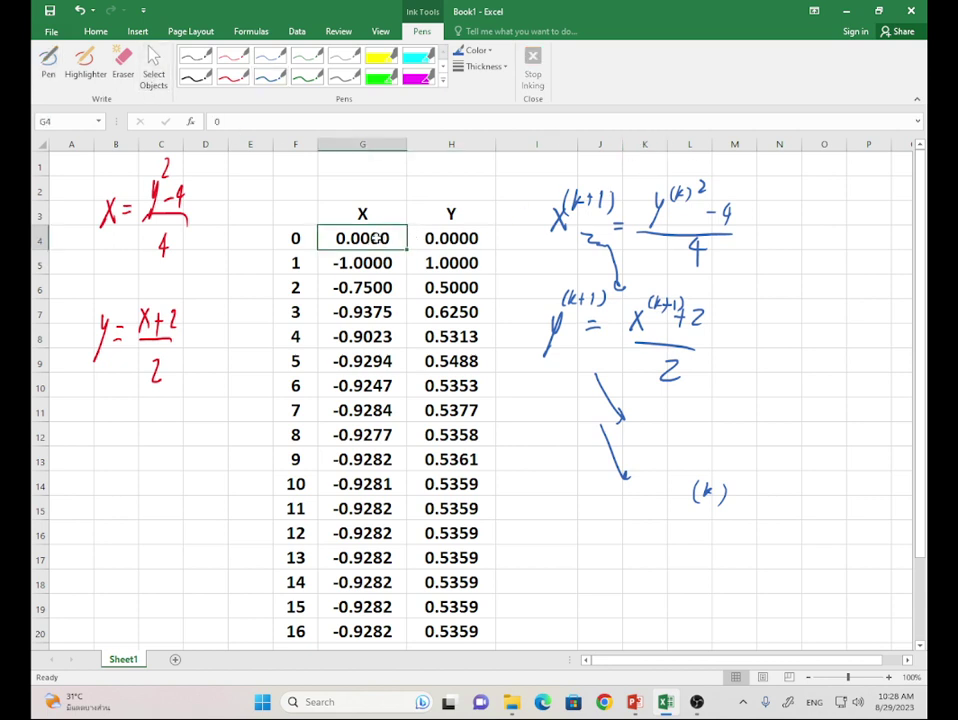
{"action": "left_click", "coordinate": [372, 265]}
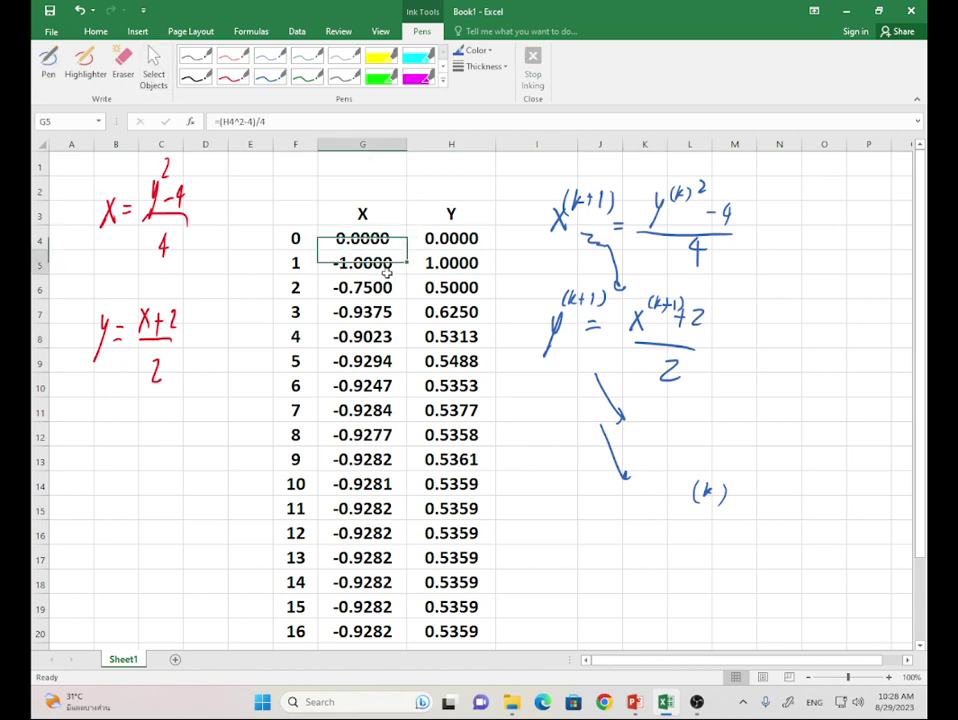
{"action": "left_click", "coordinate": [460, 262]}
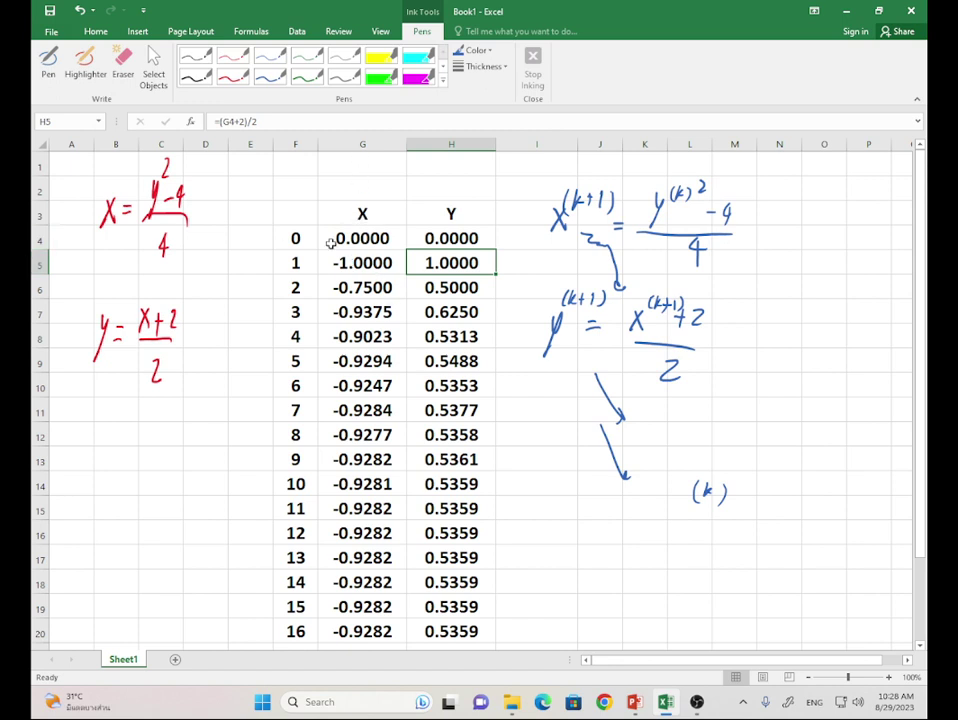
{"action": "left_click", "coordinate": [231, 122]}
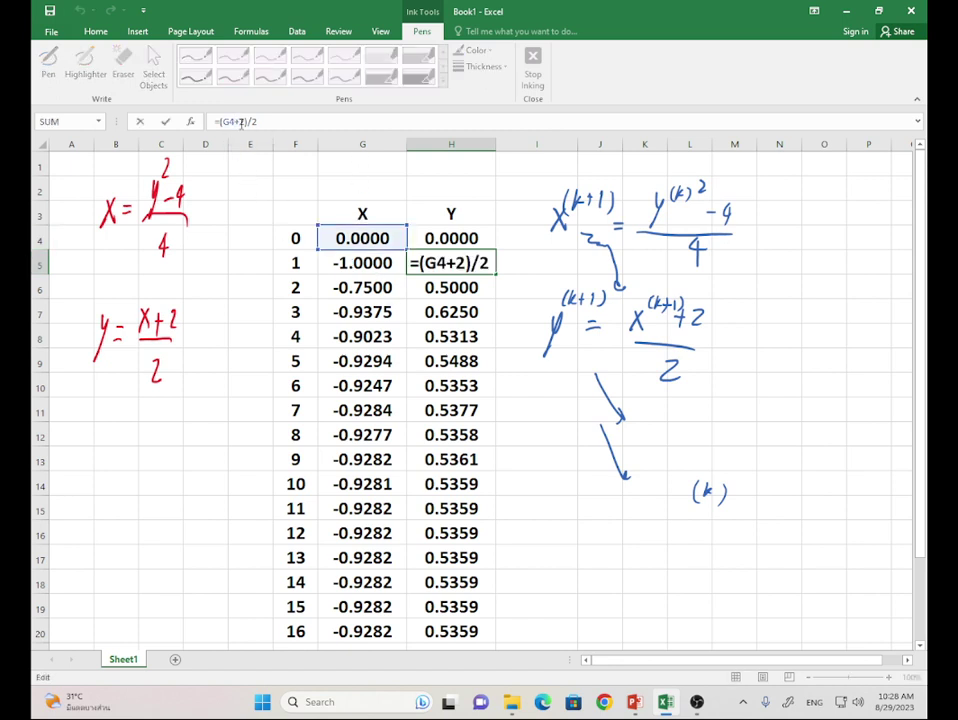
{"action": "key", "text": "BackSpace"}
{"action": "key", "text": "BackSpace"}
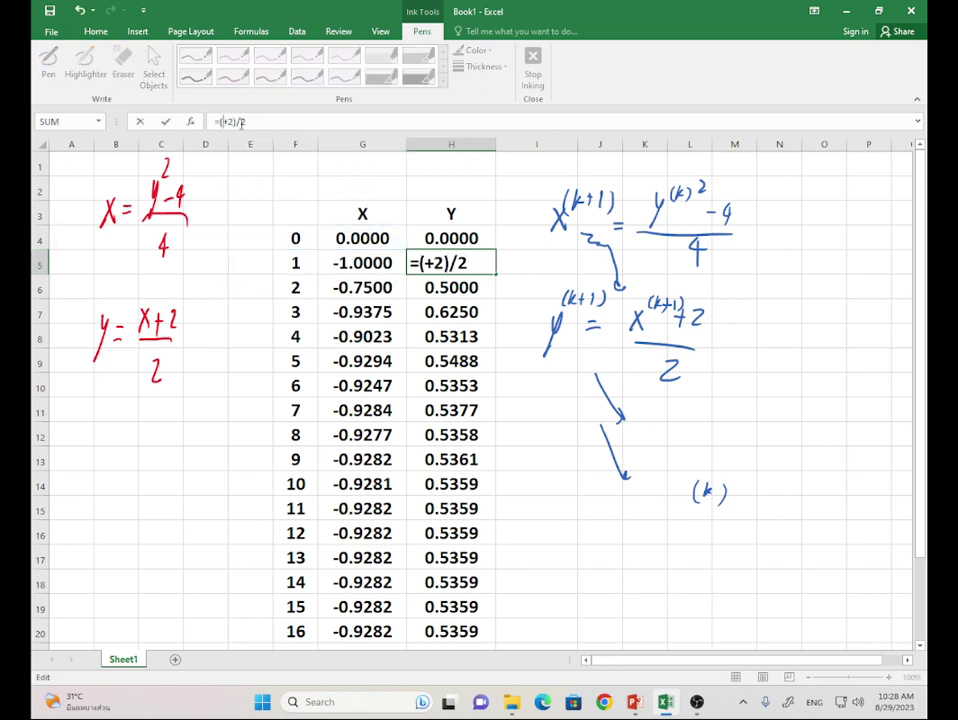
{"action": "left_click", "coordinate": [364, 270]}
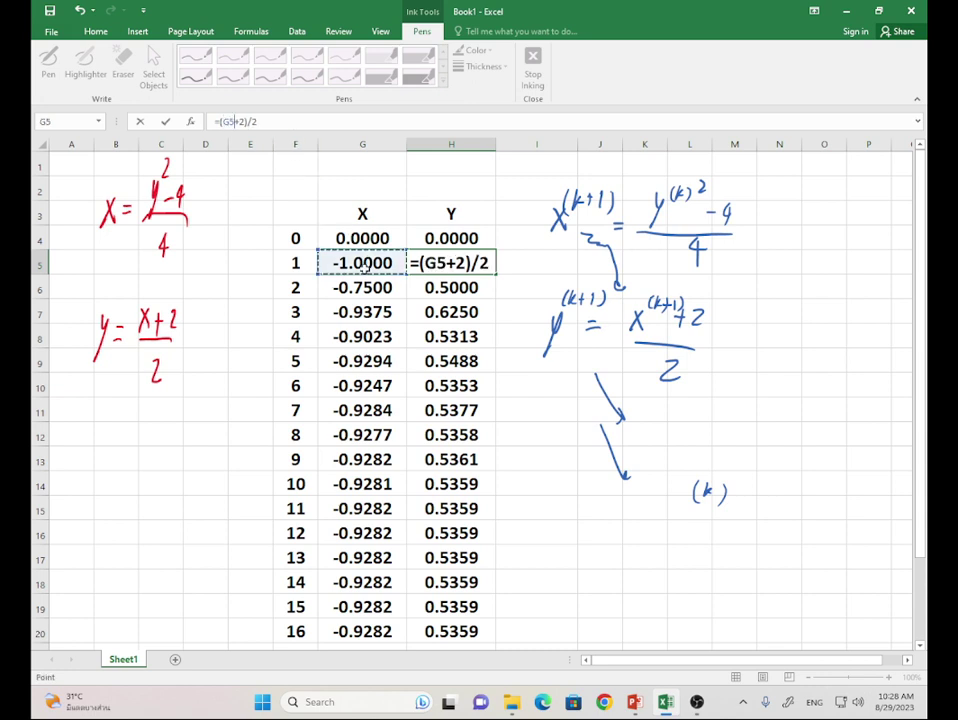
{"action": "key", "text": "Return"}
- Fill the G5:H5 formulas down the rest of the iteration table and select the X and Y values of iterations 5 to 7
{"action": "left_click_drag", "start_coordinate": [364, 263], "coordinate": [484, 614]}
{"action": "left_click", "coordinate": [550, 472]}
{"action": "scroll", "coordinate": [550, 472], "scroll_direction": "up", "scroll_amount": 2}
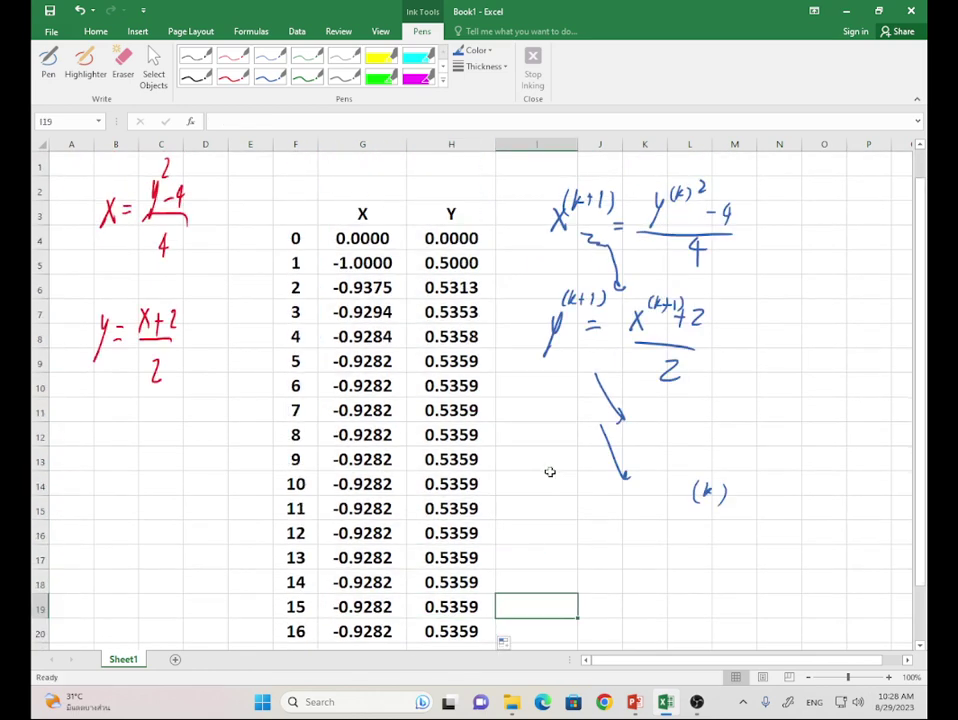
{"action": "left_click_drag", "start_coordinate": [381, 362], "coordinate": [428, 401]}
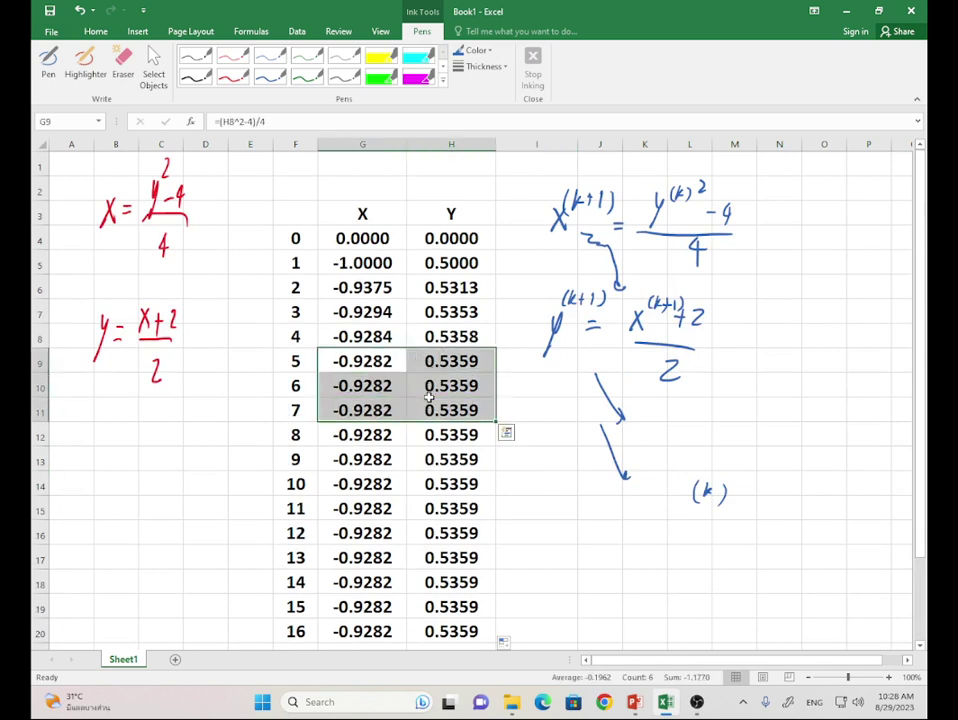